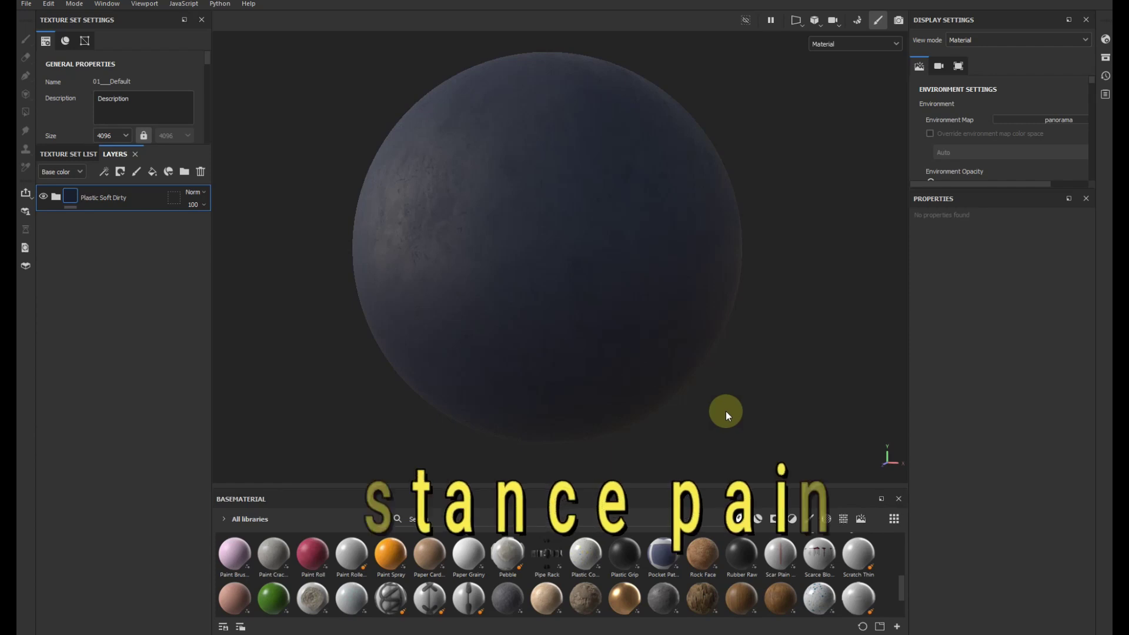
Add an empty paint layer, Layer 1, above Plastic Soft Dirty and activate Paint Along Path.
{"action": "left_click", "coordinate": [897, 626]}
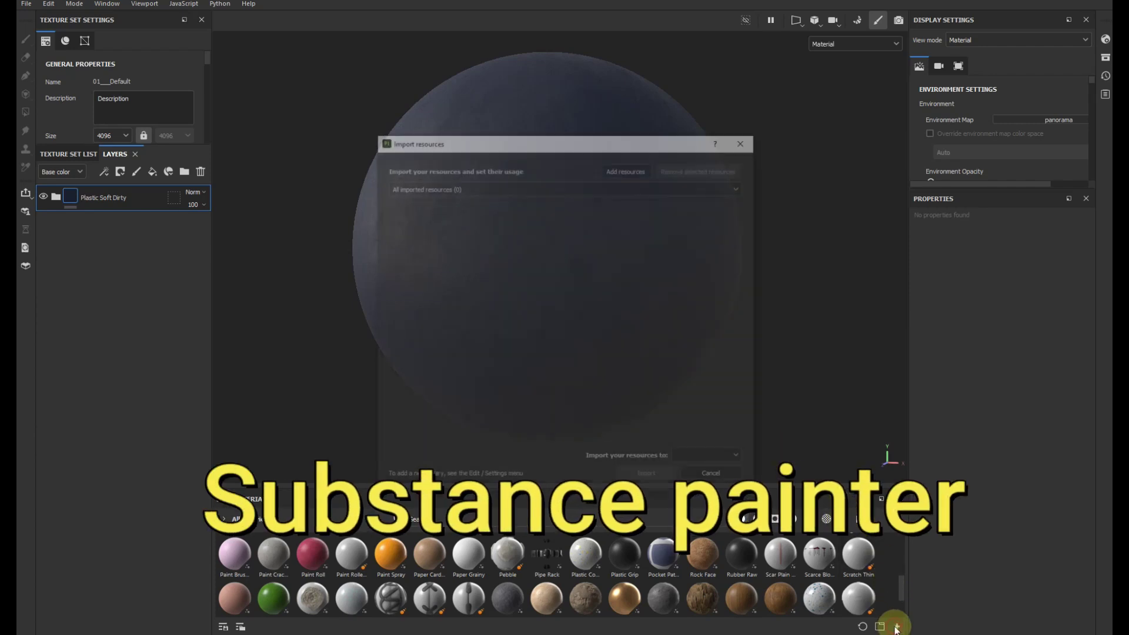
{"action": "left_click", "coordinate": [751, 140]}
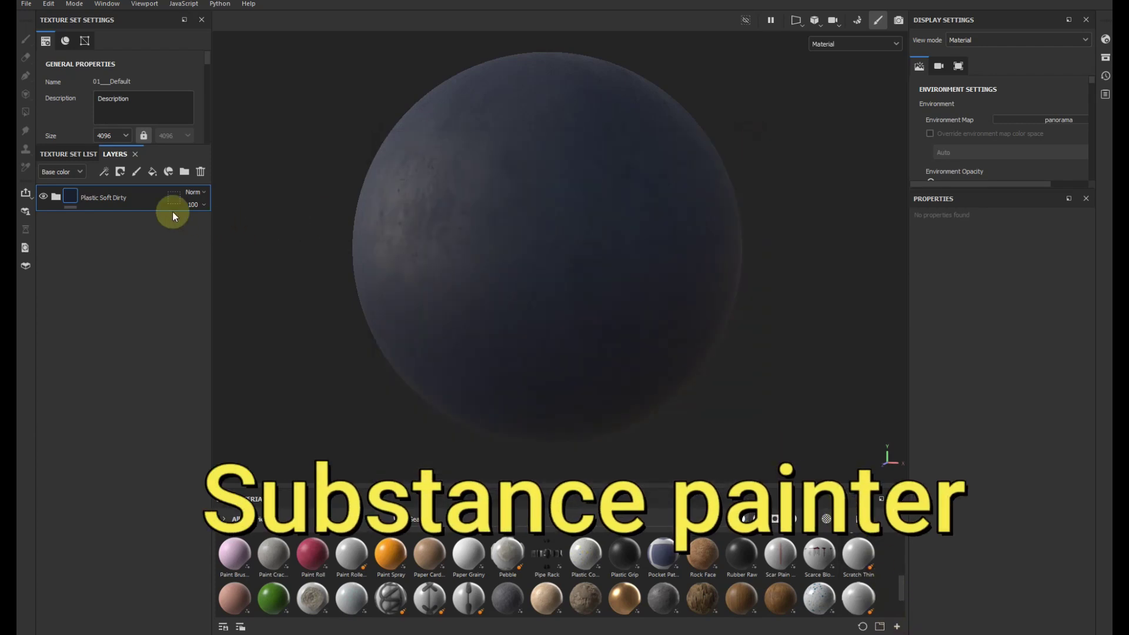
{"action": "left_click", "coordinate": [136, 171]}
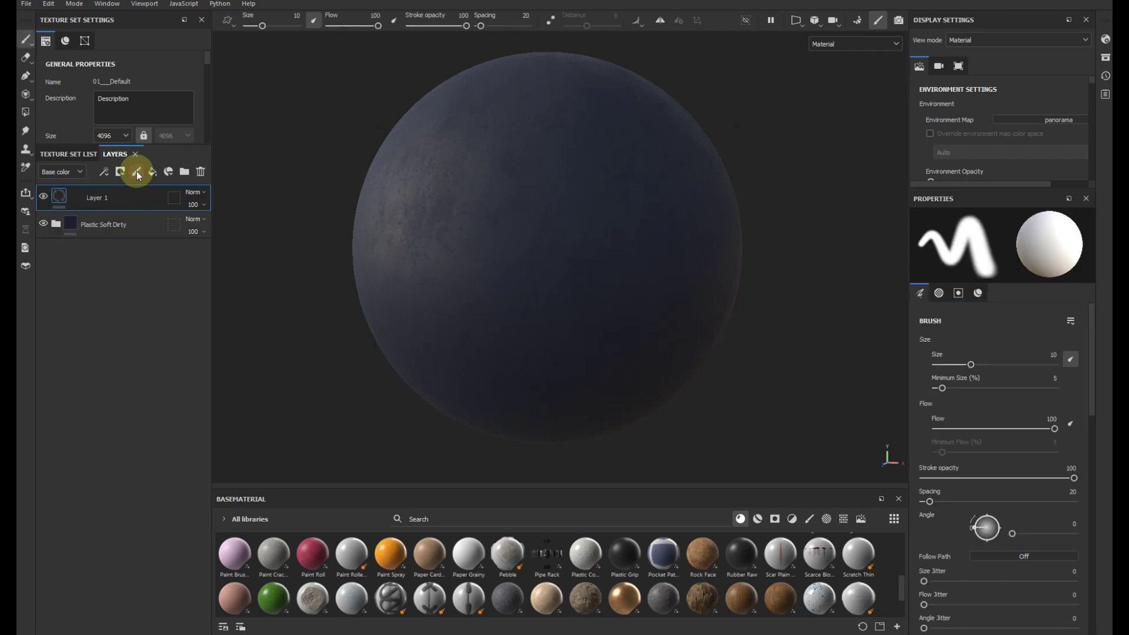
{"action": "left_click", "coordinate": [25, 76]}
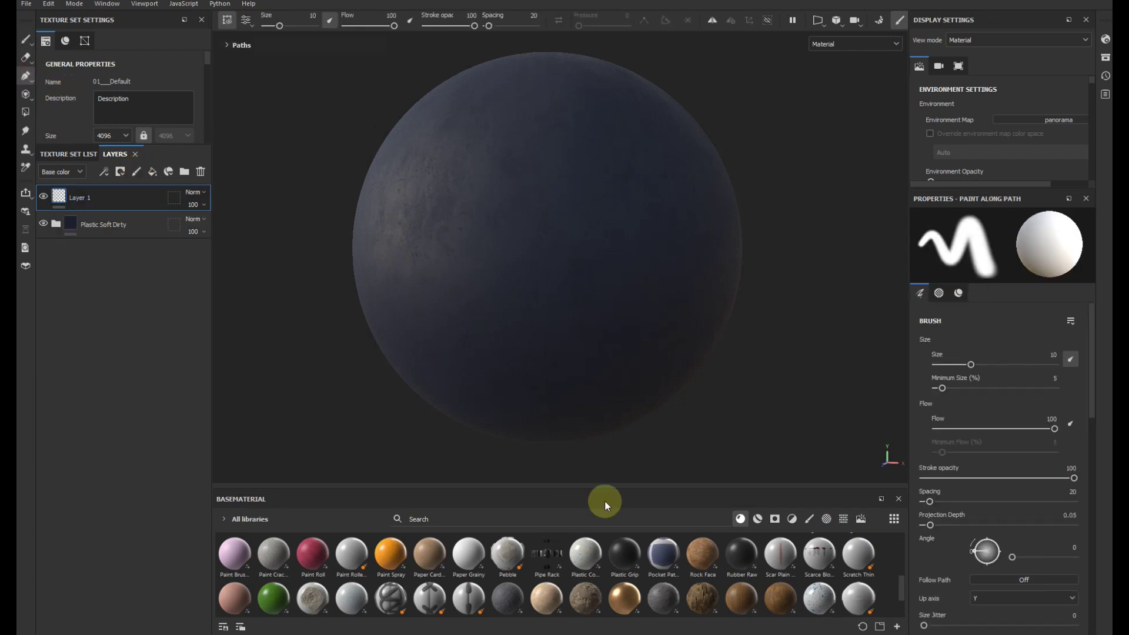
Import screw brush.sppr, screw with hole.sbsar and screw.sbsar to the current session and show the session library.
{"action": "left_click", "coordinate": [896, 628]}
{"action": "left_click", "coordinate": [626, 168]}
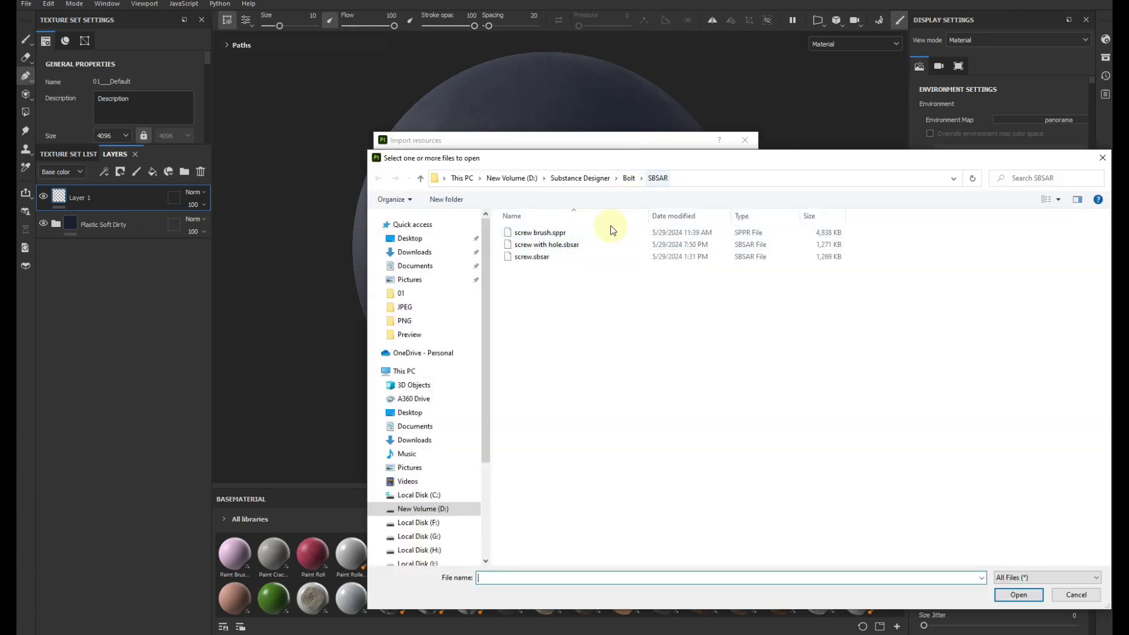
{"action": "left_click_drag", "start_coordinate": [575, 270], "coordinate": [541, 225]}
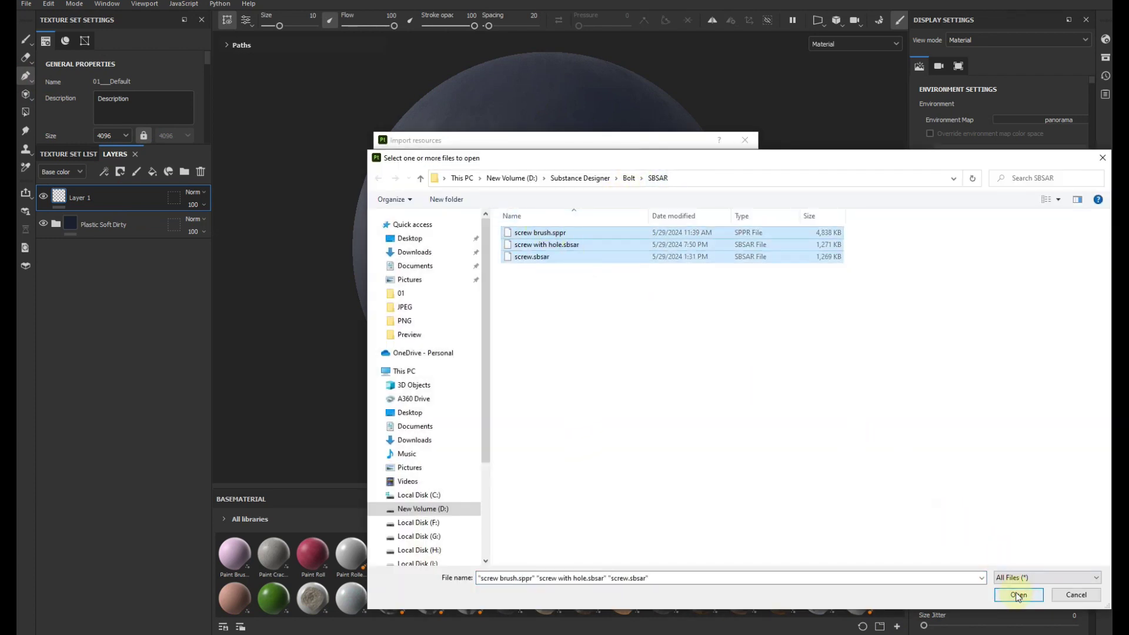
{"action": "left_click", "coordinate": [1018, 595]}
{"action": "left_click", "coordinate": [733, 458]}
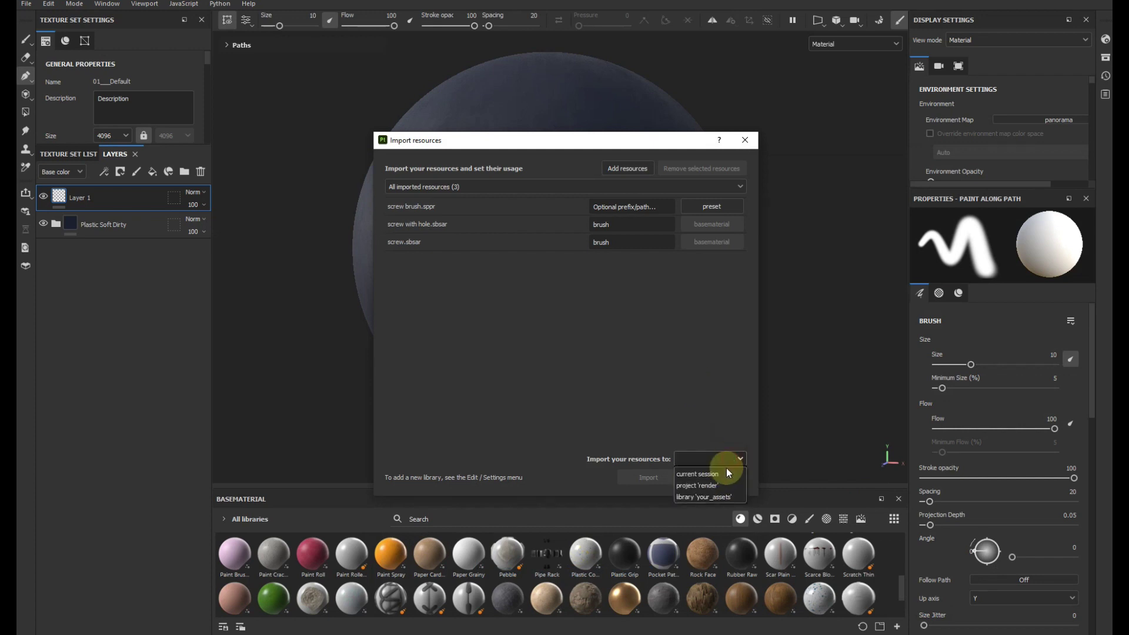
{"action": "left_click", "coordinate": [717, 471]}
{"action": "left_click", "coordinate": [658, 479]}
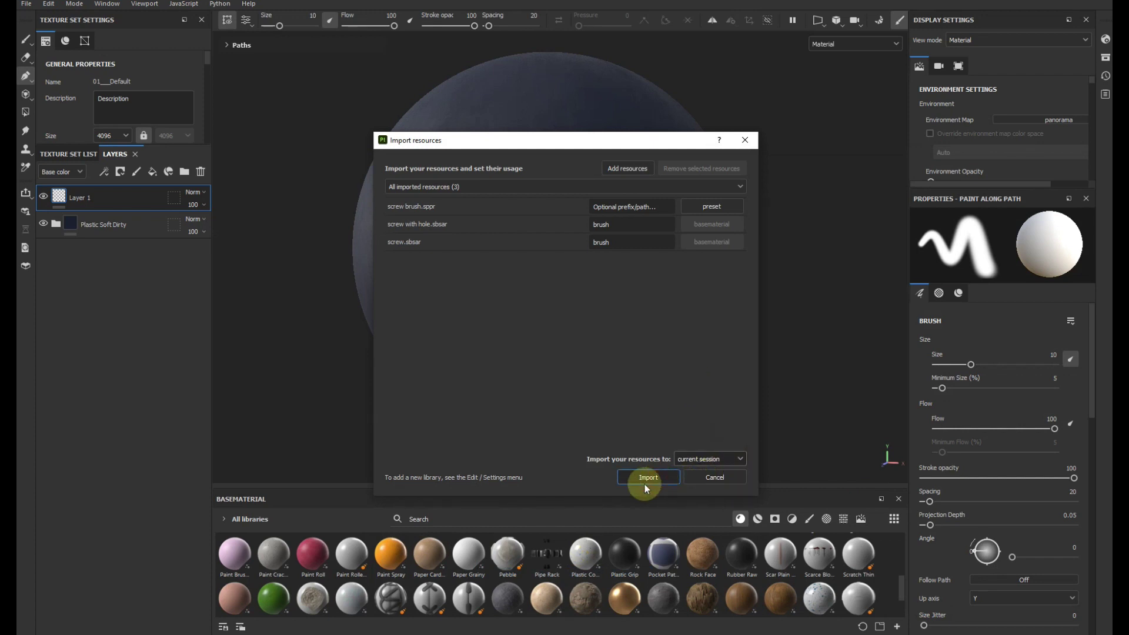
{"action": "left_click", "coordinate": [224, 517]}
{"action": "left_click", "coordinate": [230, 590]}
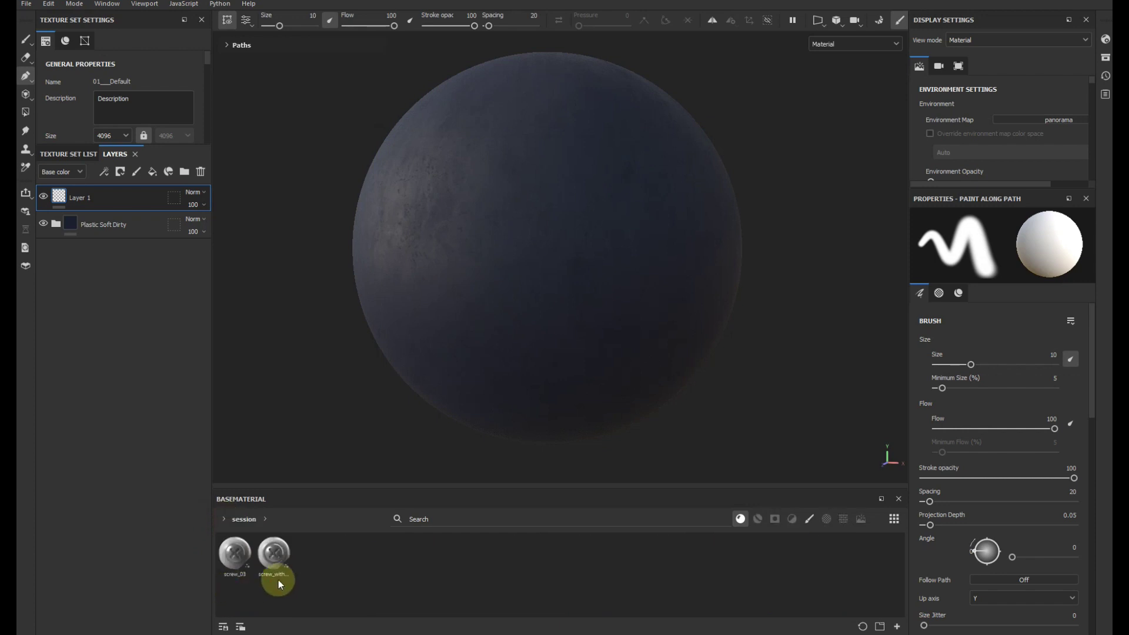
Pick the session's screw brush and screw_03 material, set size 38.39, and stamp one screw on the sphere.
{"action": "left_click", "coordinate": [814, 518]}
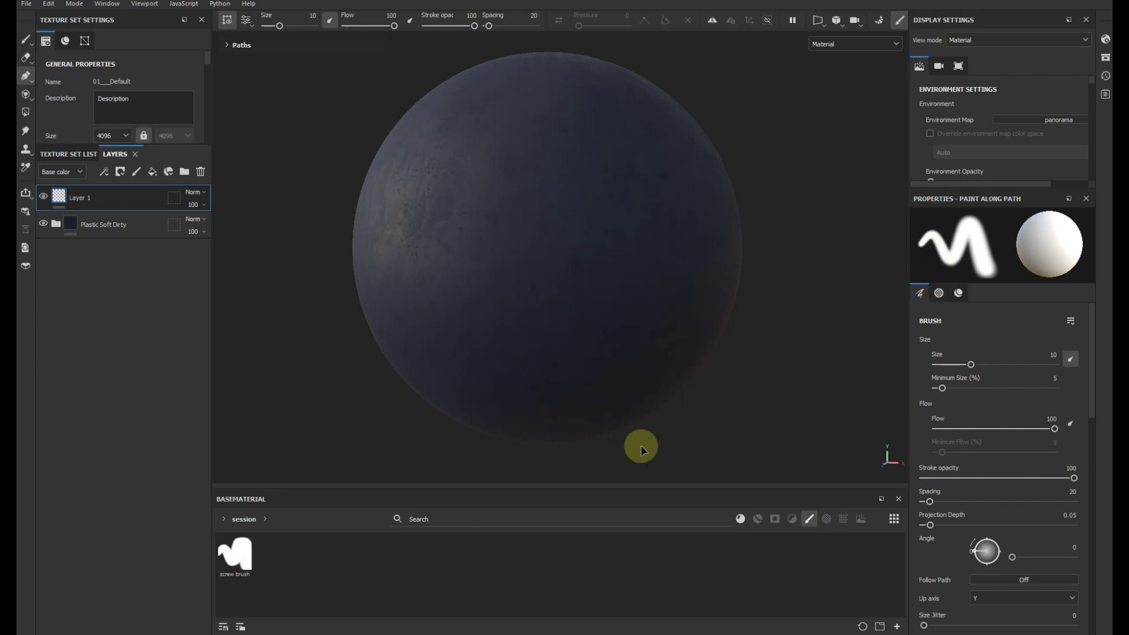
{"action": "left_click", "coordinate": [229, 564]}
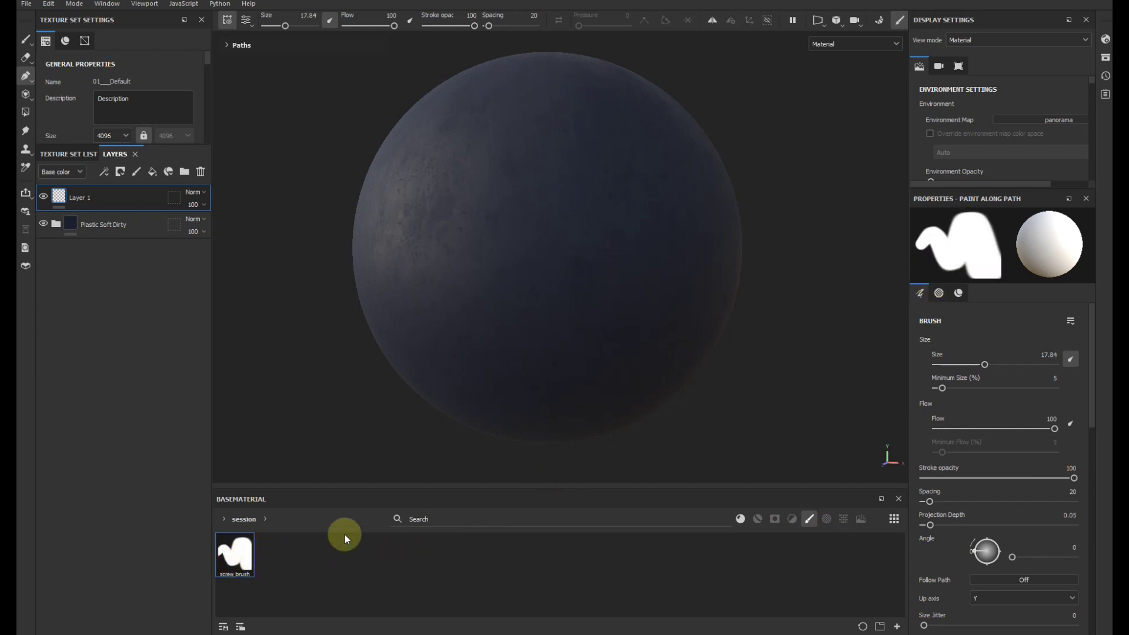
{"action": "left_click", "coordinate": [739, 520]}
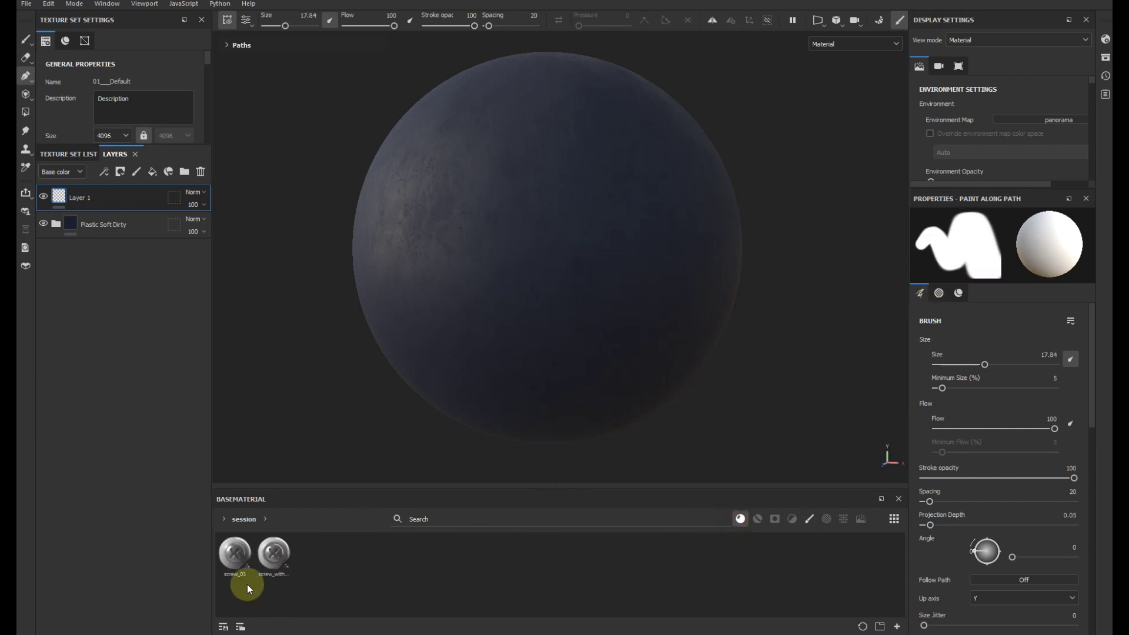
{"action": "left_click", "coordinate": [234, 555]}
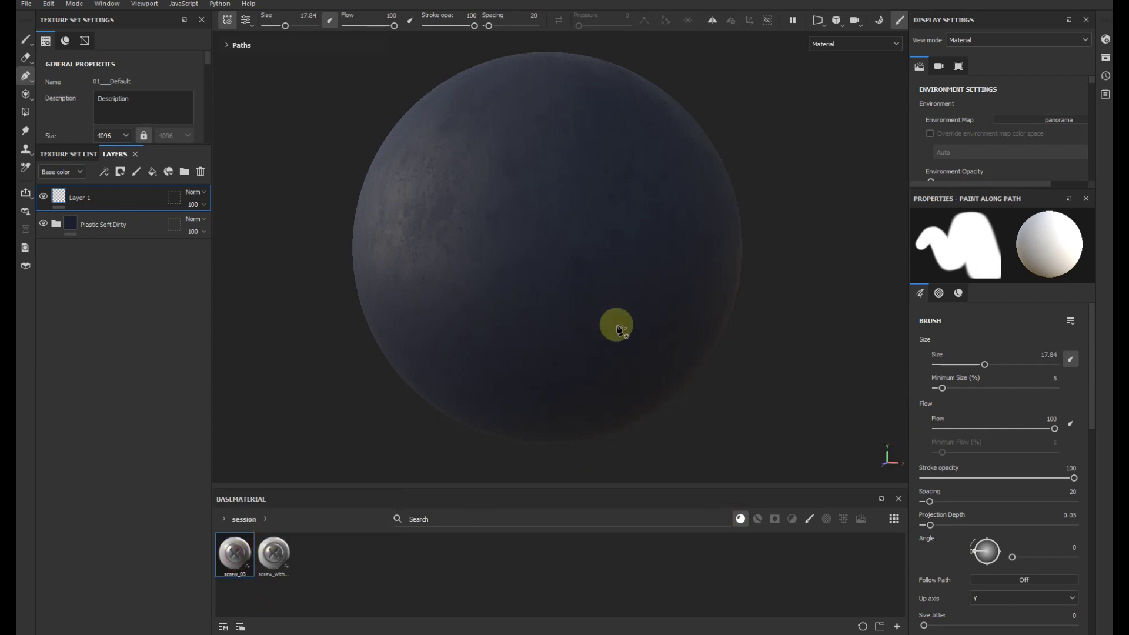
{"action": "left_click_drag", "start_coordinate": [290, 26], "coordinate": [295, 27]}
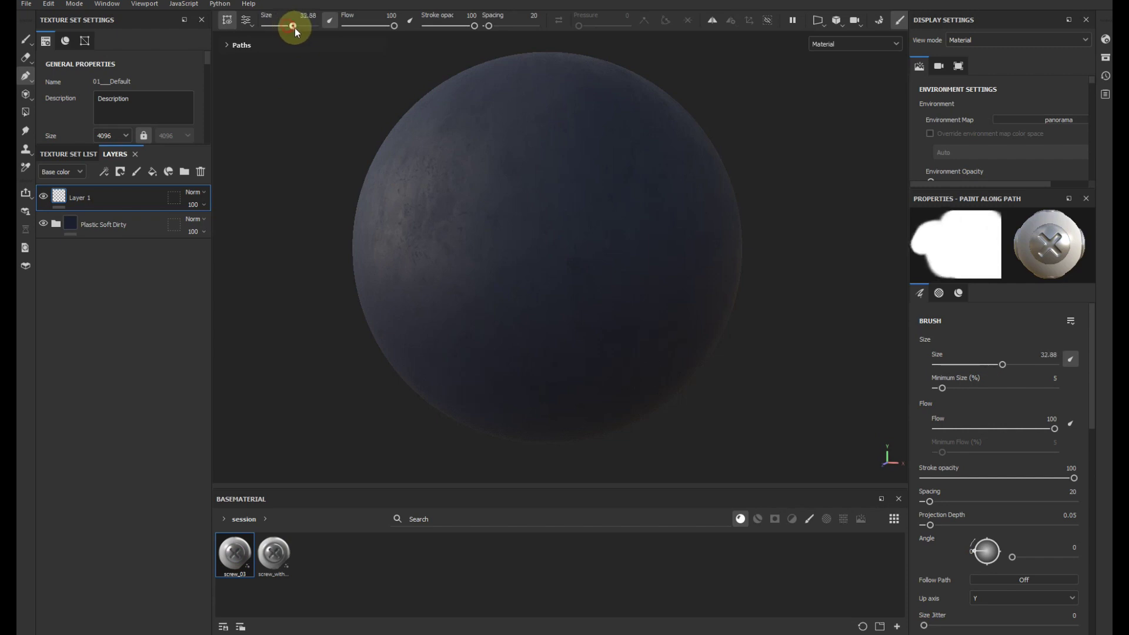
{"action": "left_click", "coordinate": [539, 246]}
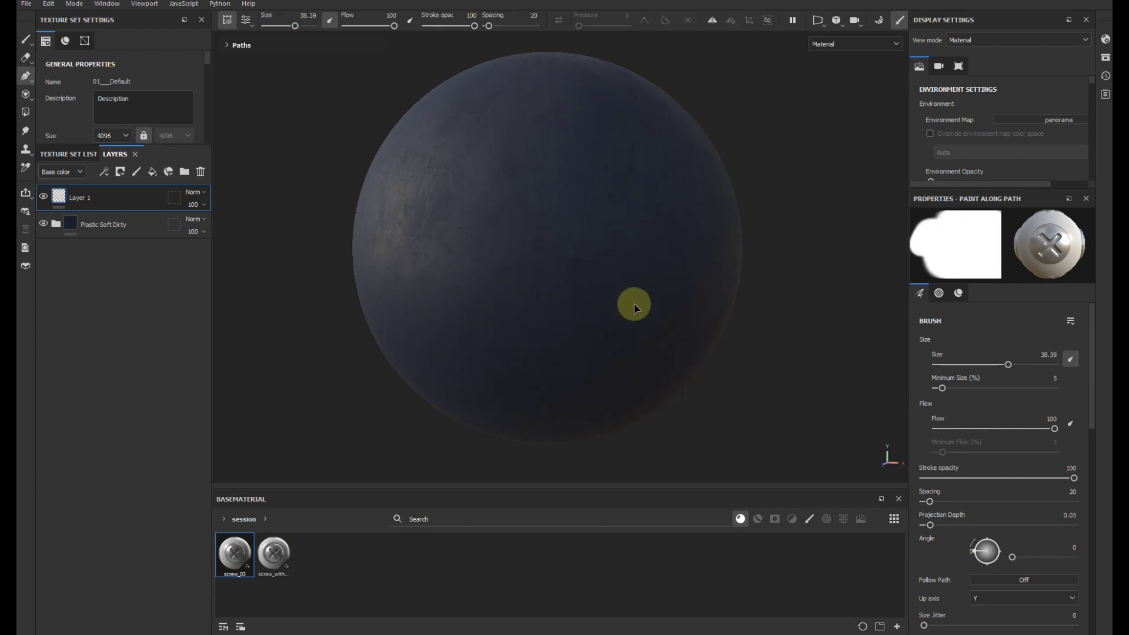
Expand screw_03's Selection parameters and set Screw Selection to 3 for the cross-head screw.
{"action": "scroll", "coordinate": [517, 234], "scroll_direction": "up", "scroll_amount": 2}
{"action": "scroll", "coordinate": [530, 221], "scroll_direction": "up", "scroll_amount": 2}
{"action": "scroll", "coordinate": [530, 221], "scroll_direction": "up", "scroll_amount": 1}
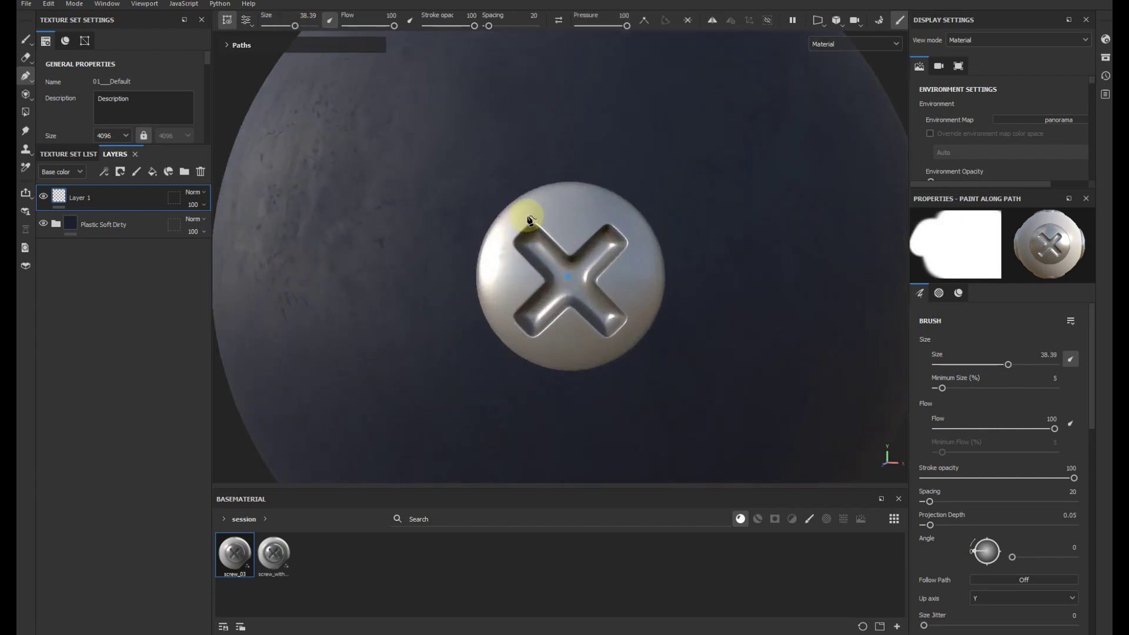
{"action": "scroll", "coordinate": [518, 208], "scroll_direction": "down", "scroll_amount": 2}
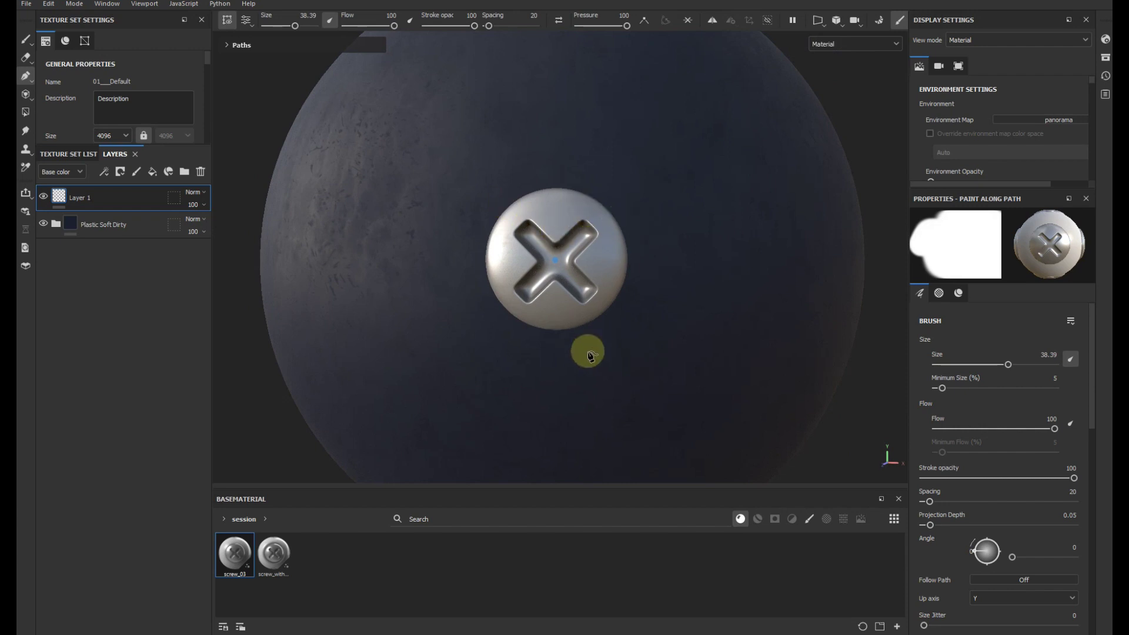
{"action": "scroll", "coordinate": [1038, 451], "scroll_direction": "down", "scroll_amount": 3}
{"action": "scroll", "coordinate": [1036, 454], "scroll_direction": "down", "scroll_amount": 3}
{"action": "scroll", "coordinate": [1018, 485], "scroll_direction": "down", "scroll_amount": 3}
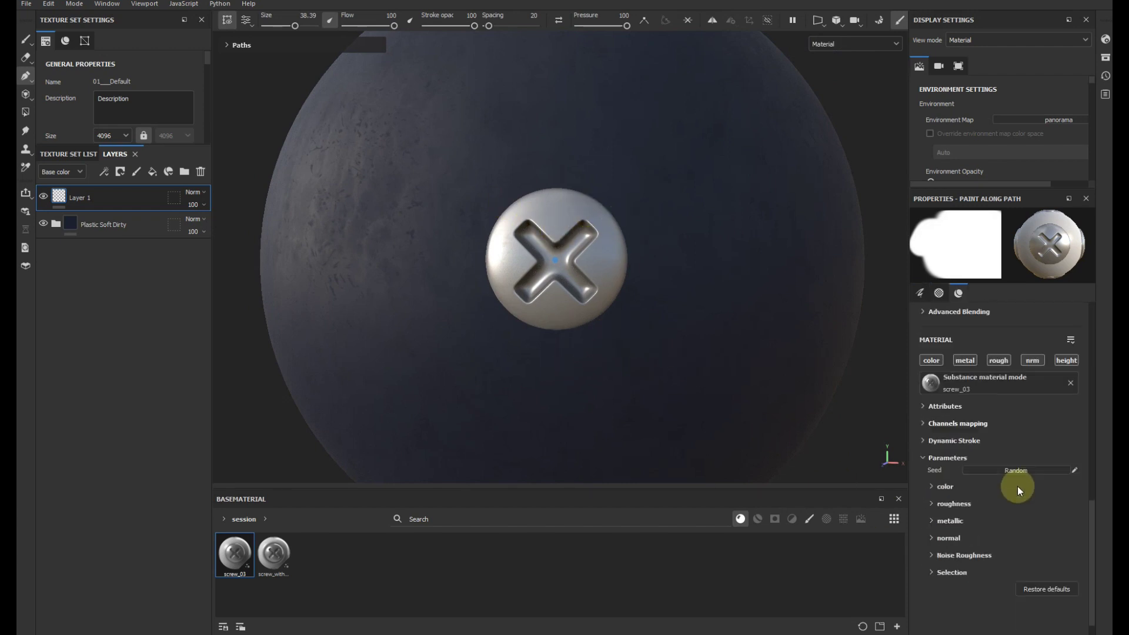
{"action": "left_click", "coordinate": [930, 574]}
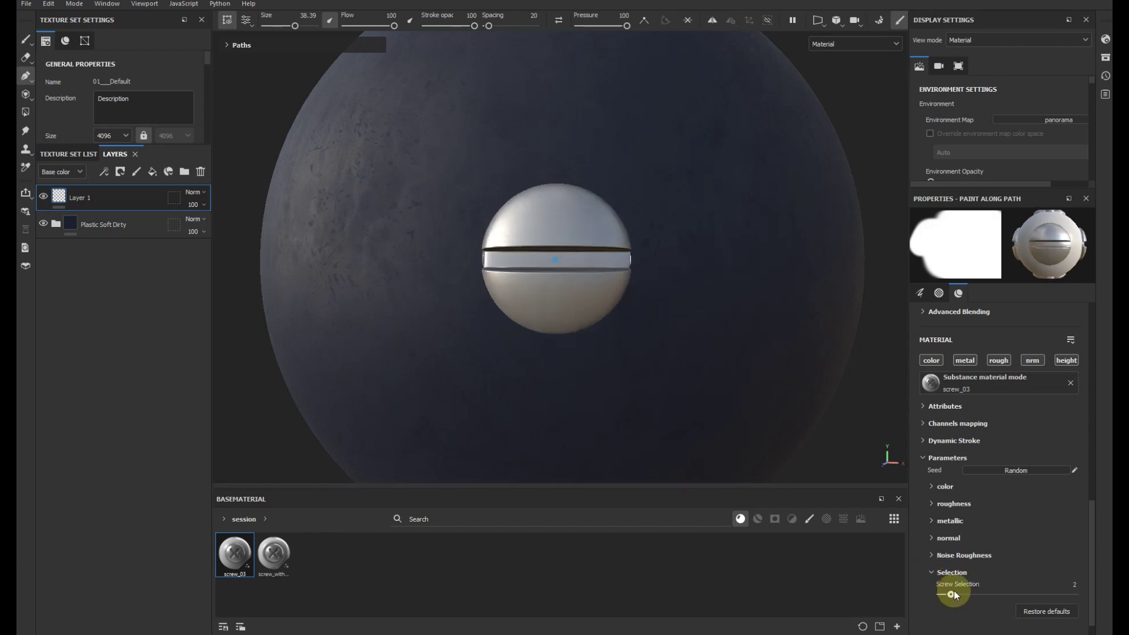
{"action": "left_click_drag", "start_coordinate": [958, 591], "coordinate": [962, 589]}
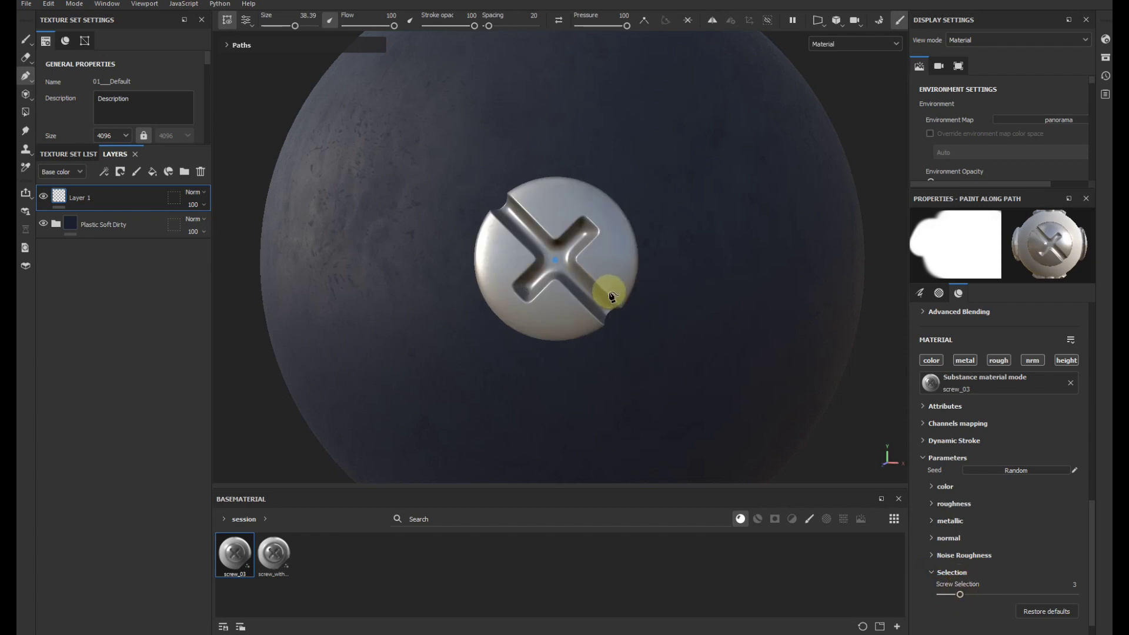
{"action": "mouse_move", "coordinate": [635, 330]}
{"action": "left_mouse_down", "text": "alt"}
{"action": "mouse_move", "coordinate": [554, 284]}
{"action": "mouse_move", "coordinate": [558, 269]}
{"action": "mouse_move", "coordinate": [612, 296]}
{"action": "left_mouse_up", "text": "alt"}
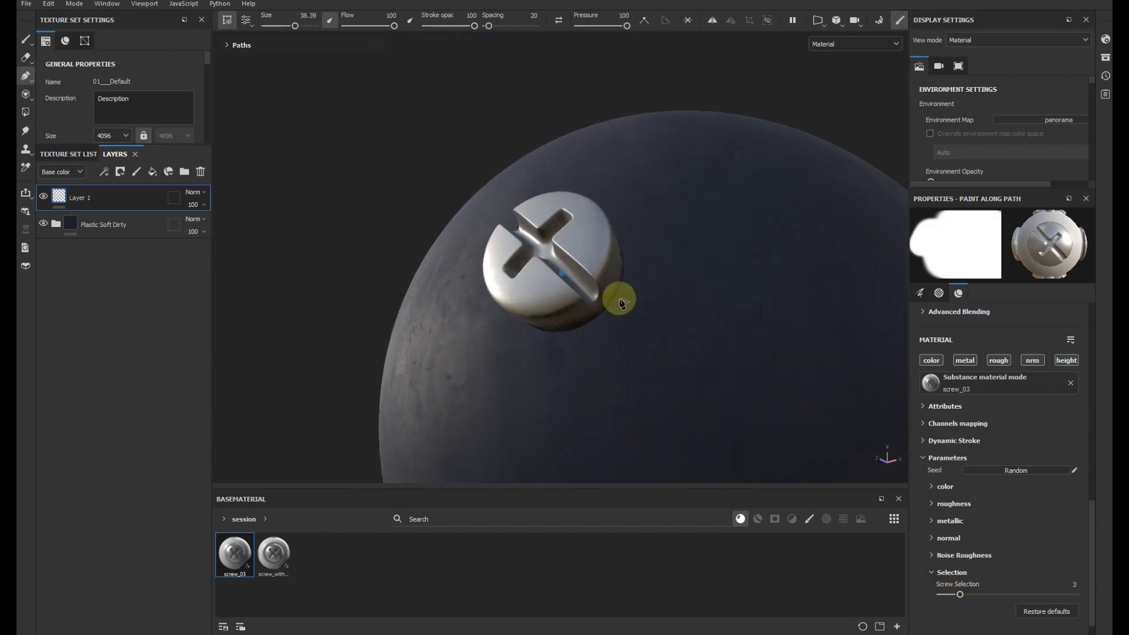
Show the layers' Height channel and lower Layer 1's opacity to 20.
{"action": "left_click", "coordinate": [79, 171]}
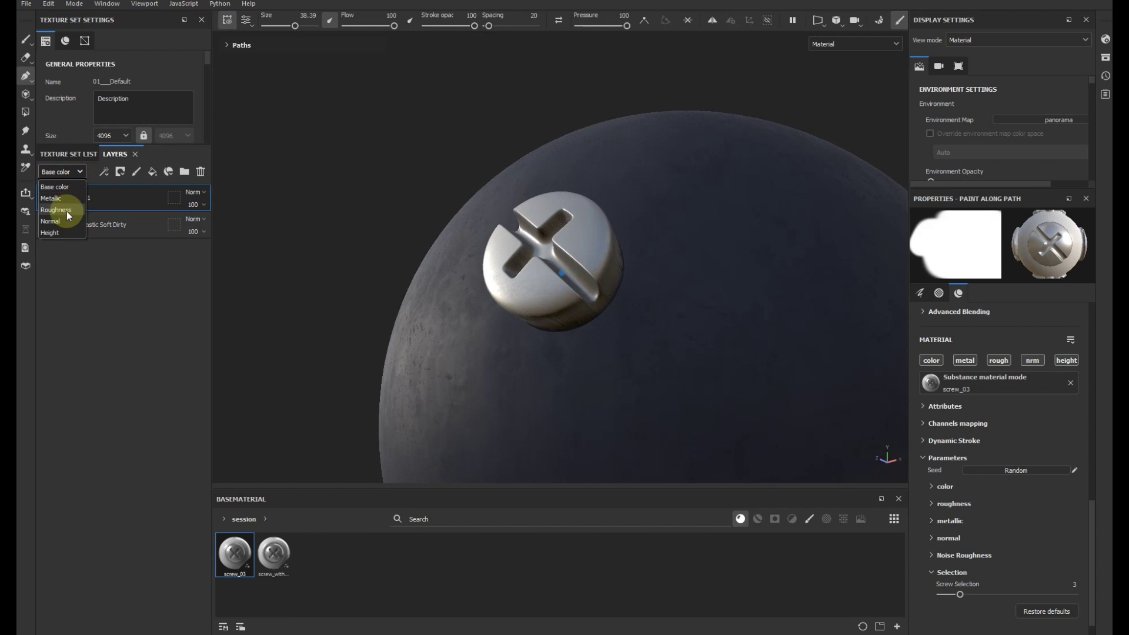
{"action": "left_click", "coordinate": [58, 234]}
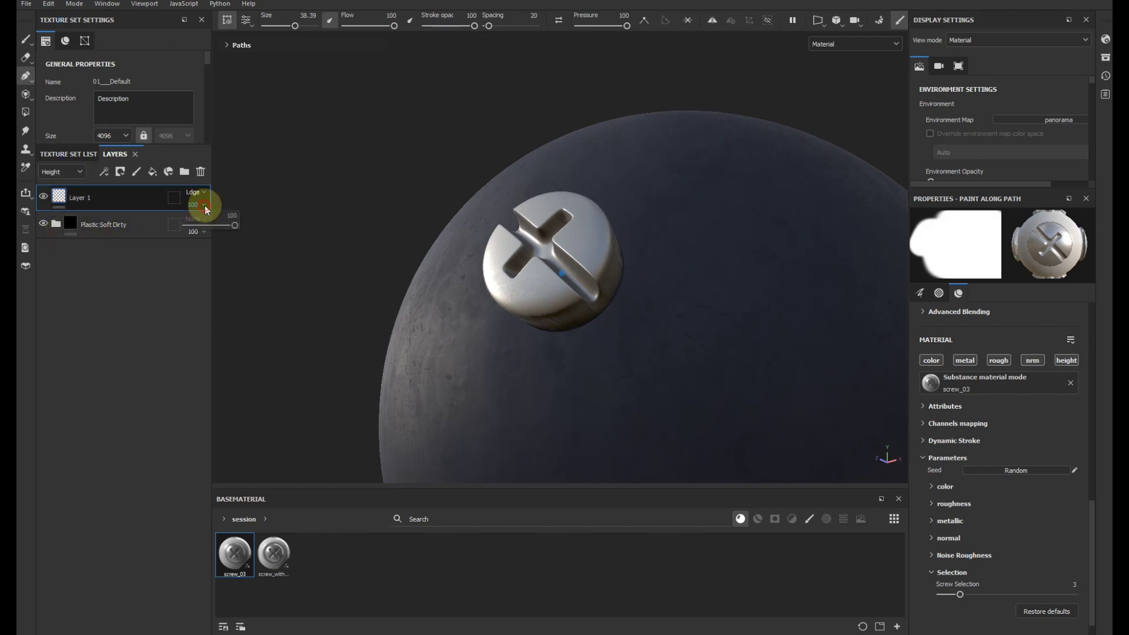
{"action": "left_click_drag", "start_coordinate": [228, 225], "coordinate": [196, 228]}
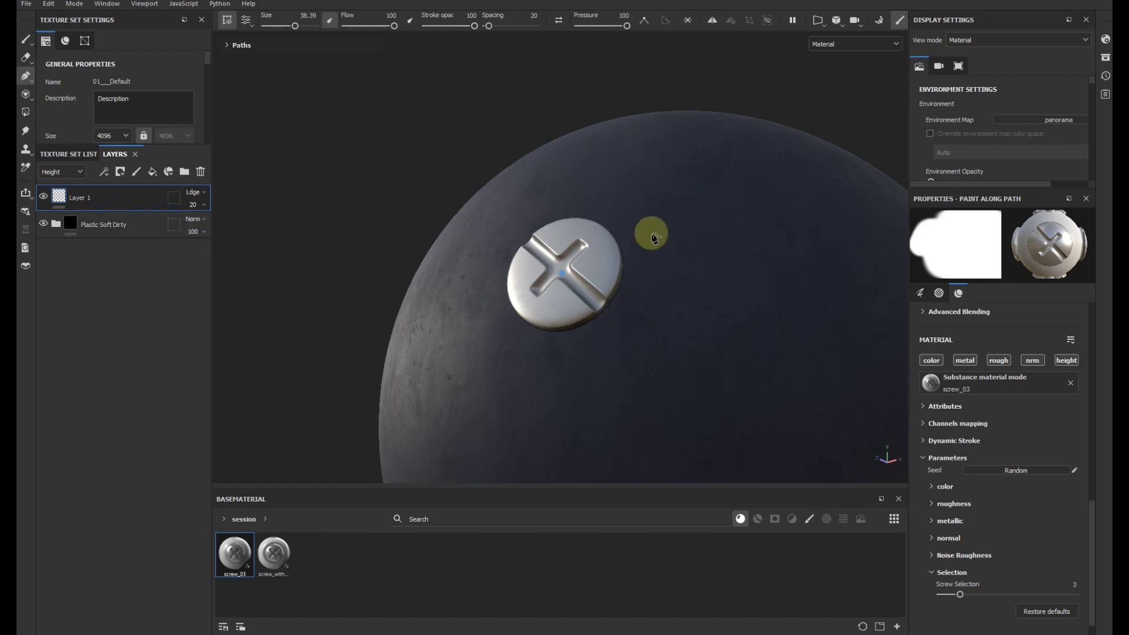
{"action": "left_click", "coordinate": [573, 280]}
Zoom in on the screw and raise Layer 1's Height opacity toward 30.
{"action": "mouse_move", "coordinate": [574, 322]}
{"action": "left_mouse_down", "text": "alt"}
{"action": "mouse_move", "coordinate": [582, 338]}
{"action": "mouse_move", "coordinate": [578, 324]}
{"action": "mouse_move", "coordinate": [598, 305]}
{"action": "left_mouse_up", "text": "alt"}
{"action": "mouse_move", "coordinate": [599, 305]}
{"action": "right_mouse_down", "text": "alt"}
{"action": "mouse_move", "coordinate": [773, 292]}
{"action": "mouse_move", "coordinate": [613, 278]}
{"action": "mouse_move", "coordinate": [650, 265]}
{"action": "right_mouse_up", "text": "alt"}
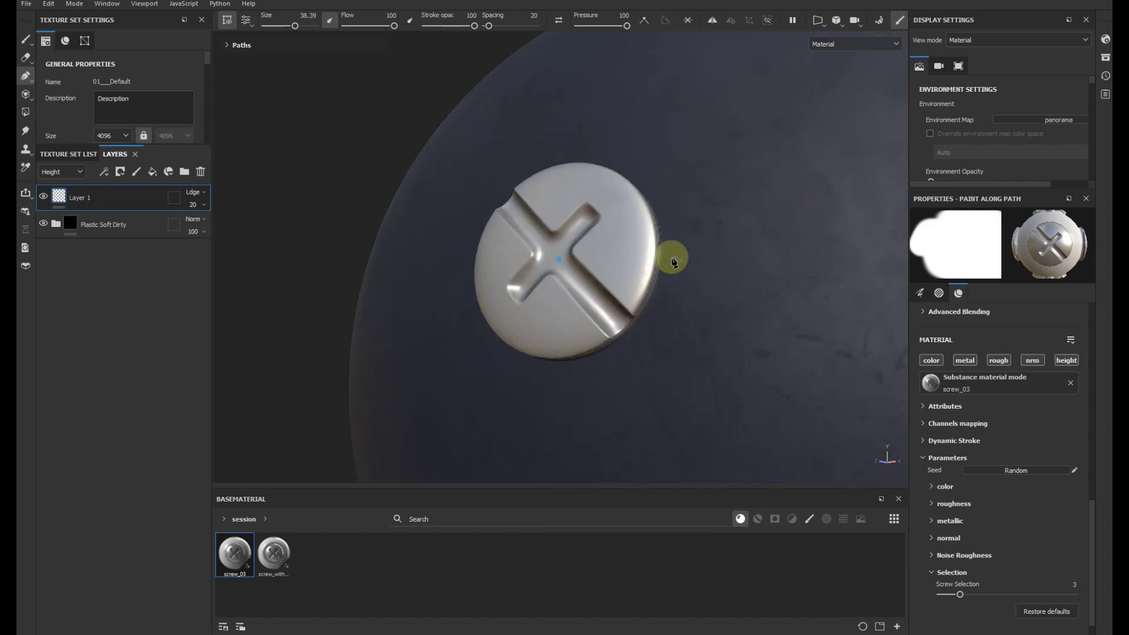
{"action": "left_click", "coordinate": [194, 205]}
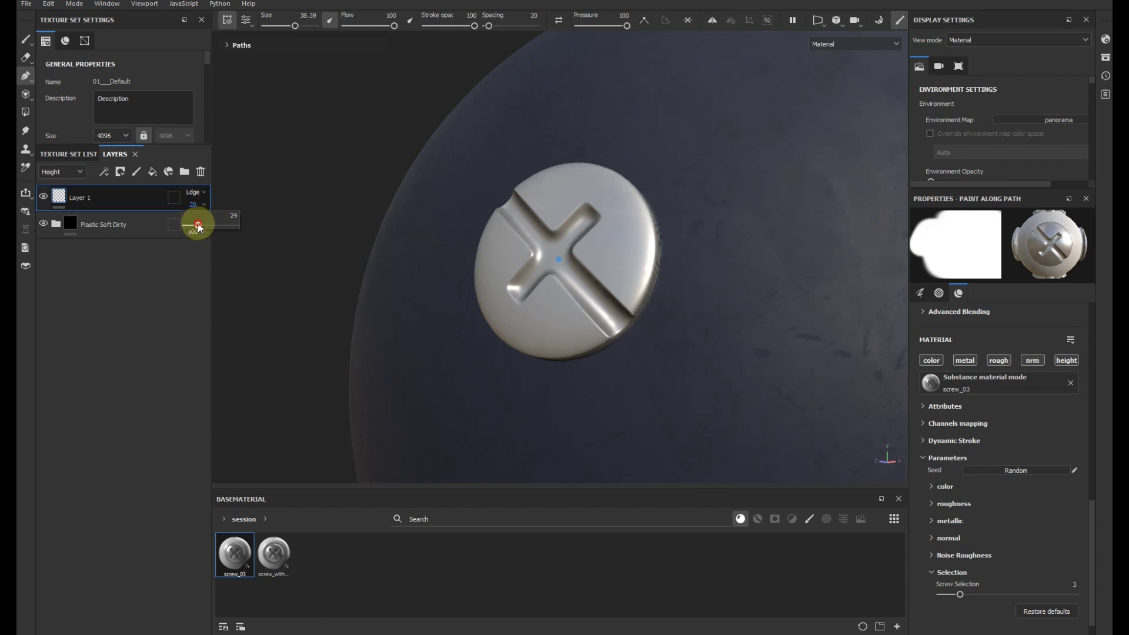
{"action": "left_click_drag", "start_coordinate": [196, 225], "coordinate": [200, 225]}
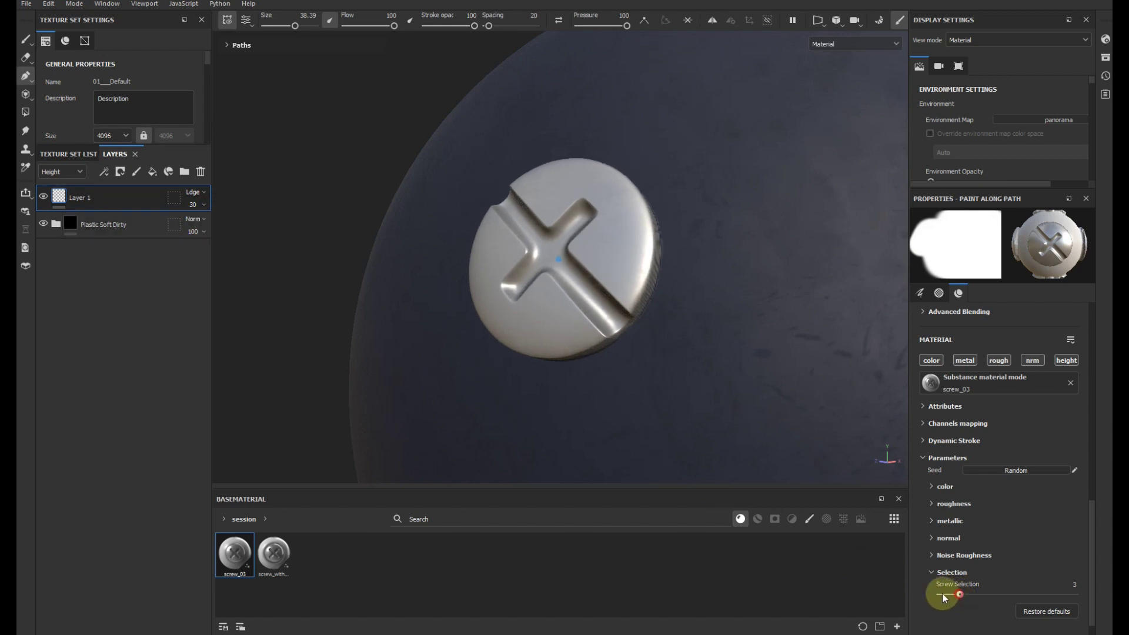
Cycle Screw Selection through the slotted, star, cross-recess and hex-bolt head variants.
{"action": "left_click_drag", "start_coordinate": [950, 598], "coordinate": [941, 597]}
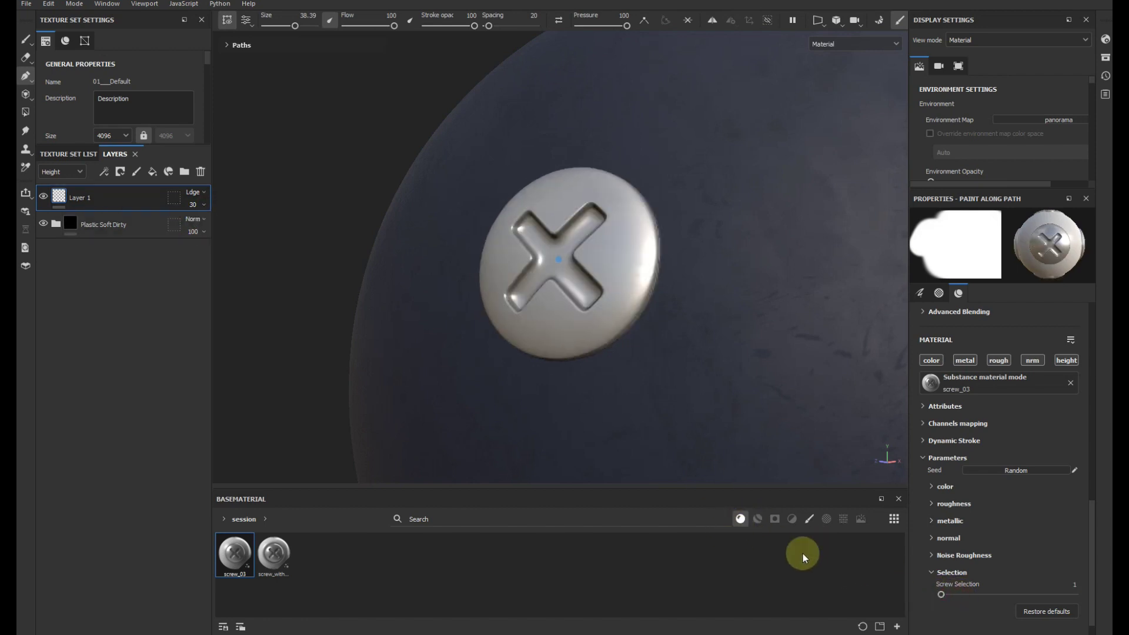
{"action": "left_click", "coordinate": [949, 593]}
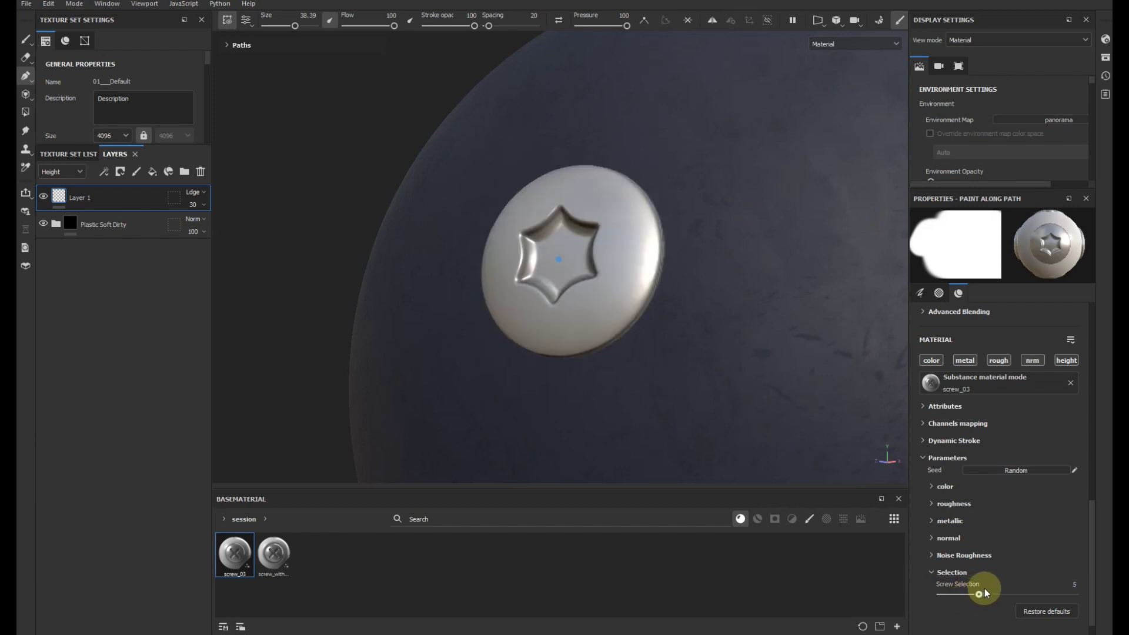
{"action": "left_click_drag", "start_coordinate": [984, 588], "coordinate": [1000, 589]}
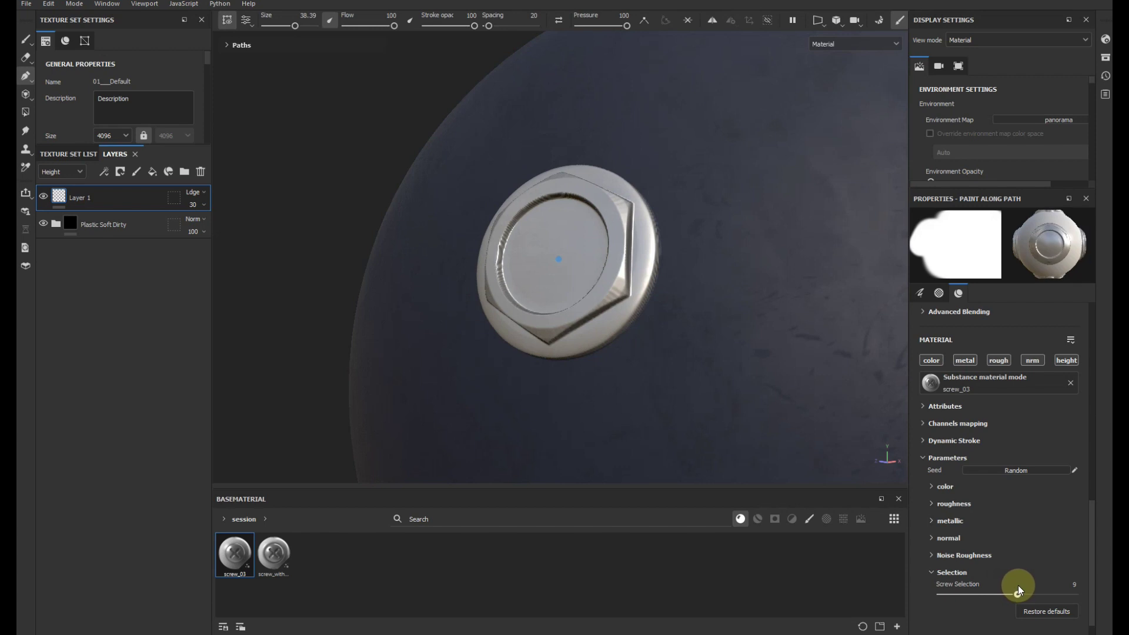
{"action": "left_click_drag", "start_coordinate": [1022, 586], "coordinate": [1028, 585]}
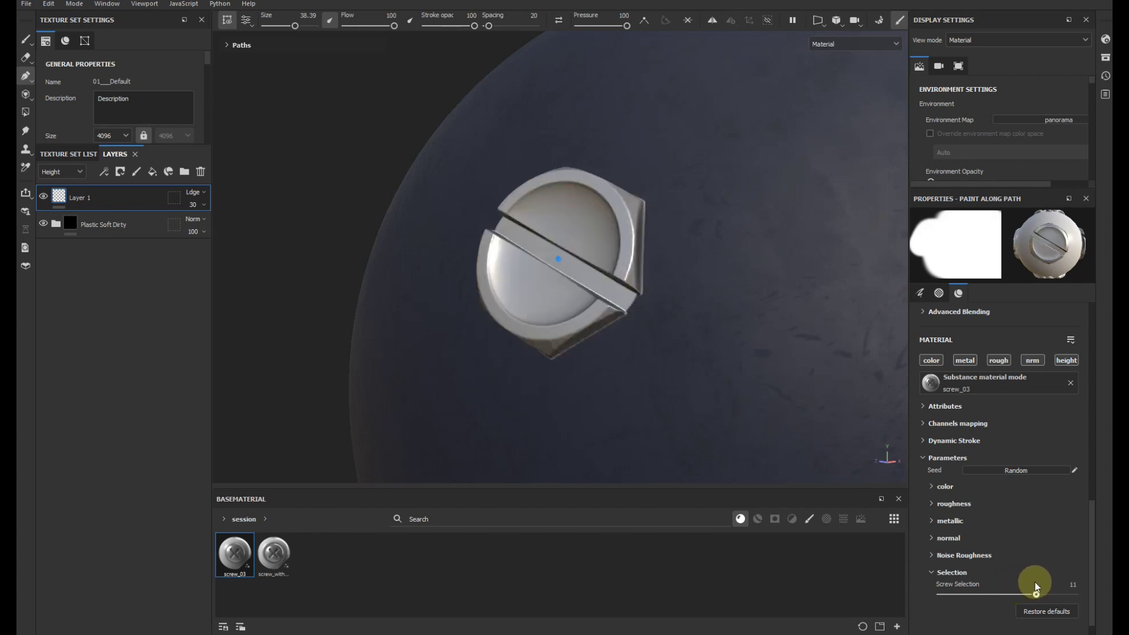
{"action": "left_click_drag", "start_coordinate": [1037, 586], "coordinate": [1045, 585]}
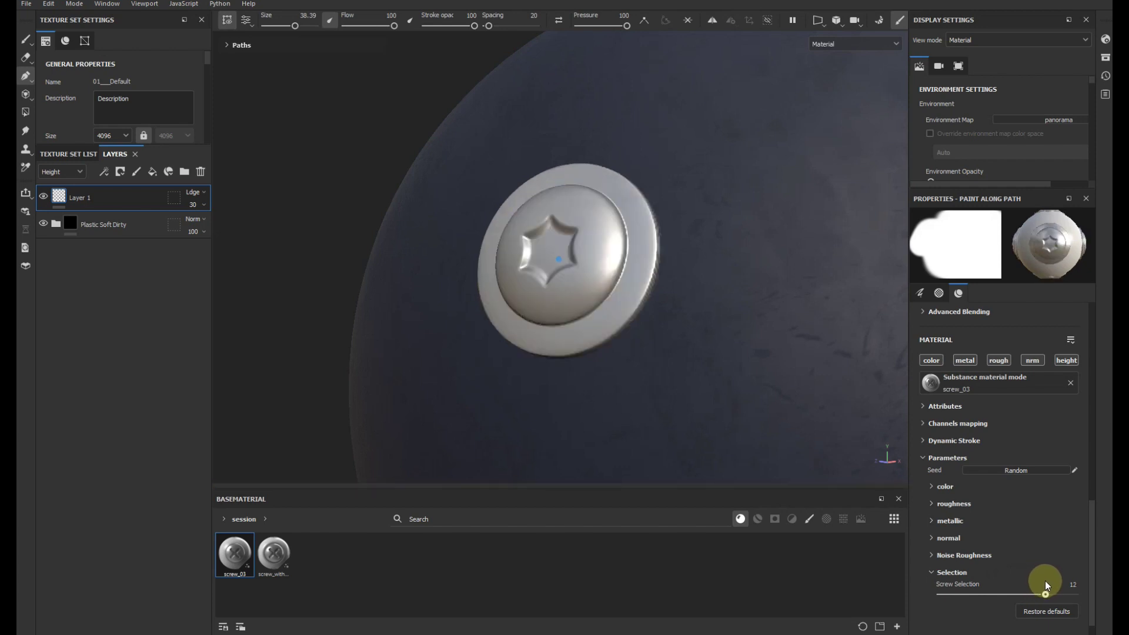
{"action": "left_click_drag", "start_coordinate": [1051, 581], "coordinate": [1053, 581]}
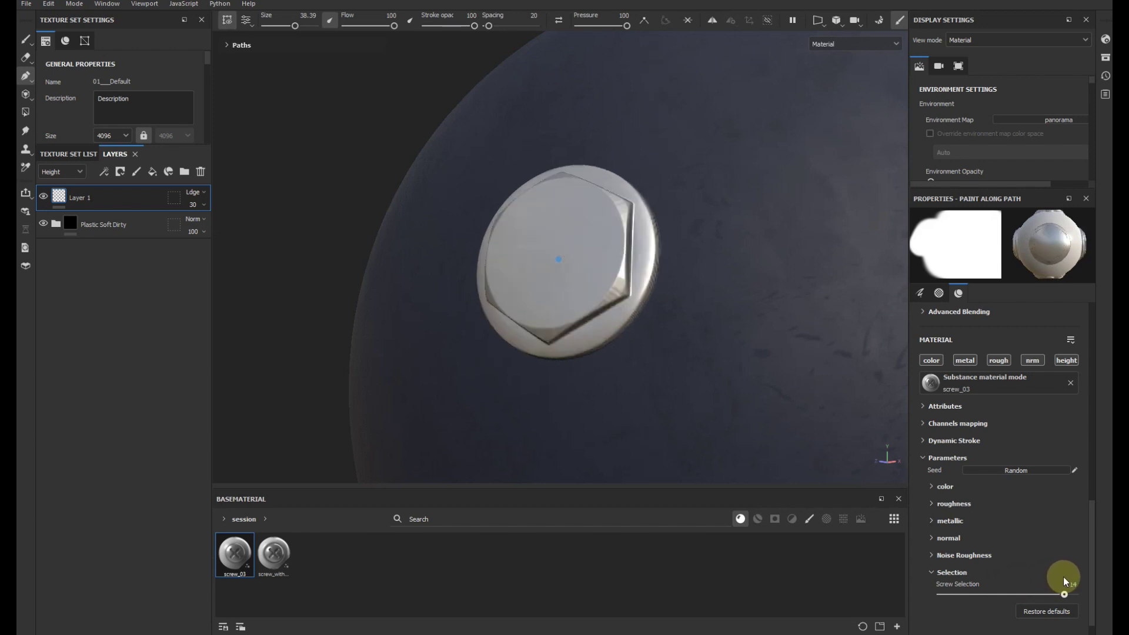
{"action": "left_click_drag", "start_coordinate": [1071, 574], "coordinate": [1063, 576]}
Raise Layer 1's opacity to 58 and return Screw Selection to 1, the cross-recess screw.
{"action": "left_click", "coordinate": [209, 207]}
{"action": "left_click_drag", "start_coordinate": [203, 225], "coordinate": [215, 224]}
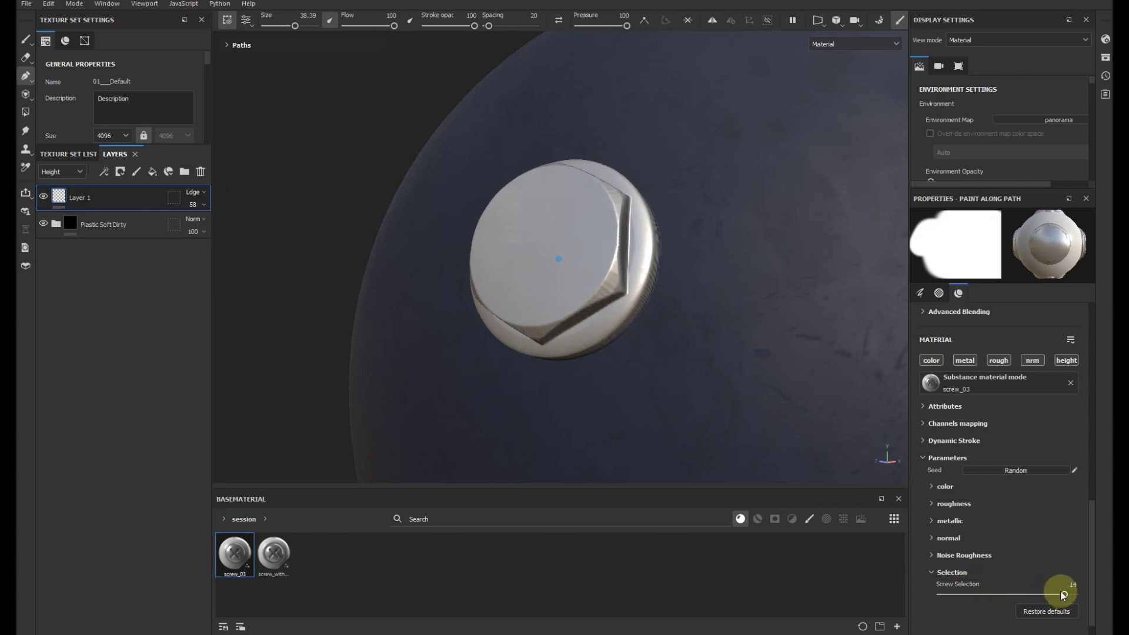
{"action": "left_click_drag", "start_coordinate": [1061, 595], "coordinate": [935, 594]}
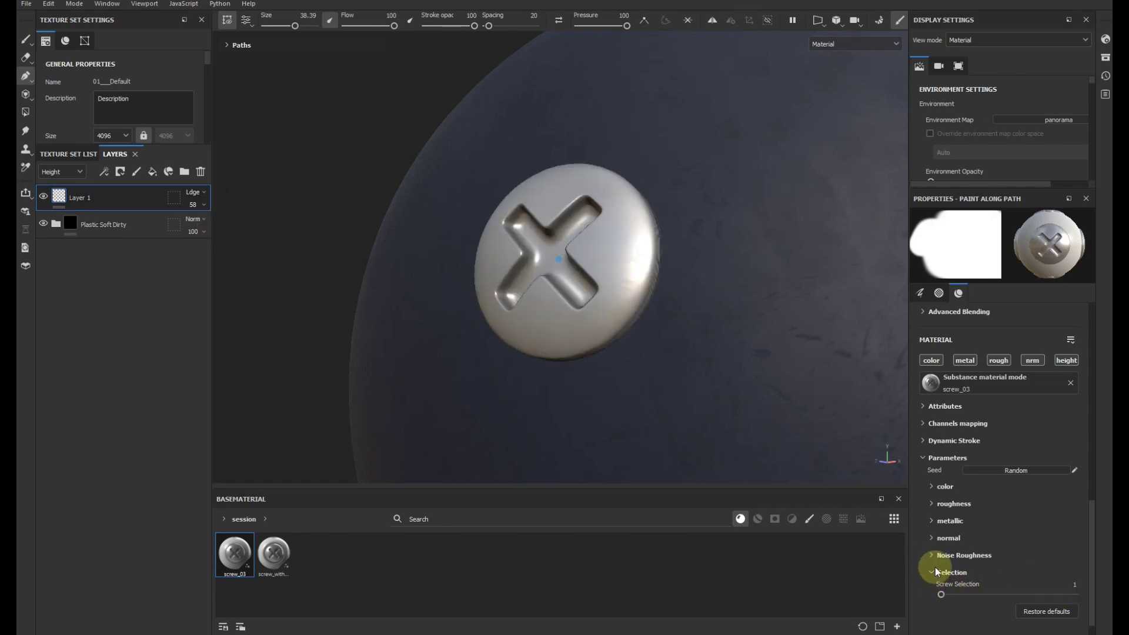
Try a red screw colour, then settle on mid-grey #979797.
{"action": "scroll", "coordinate": [1086, 564], "scroll_direction": "down", "scroll_amount": 1}
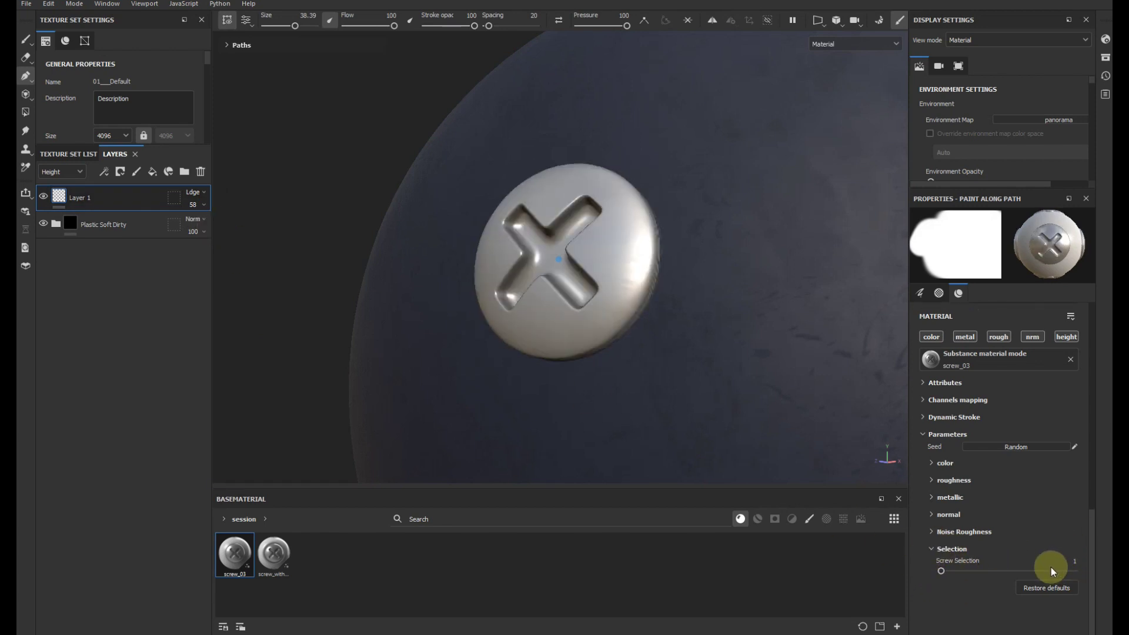
{"action": "left_click", "coordinate": [931, 465]}
{"action": "left_click", "coordinate": [993, 478]}
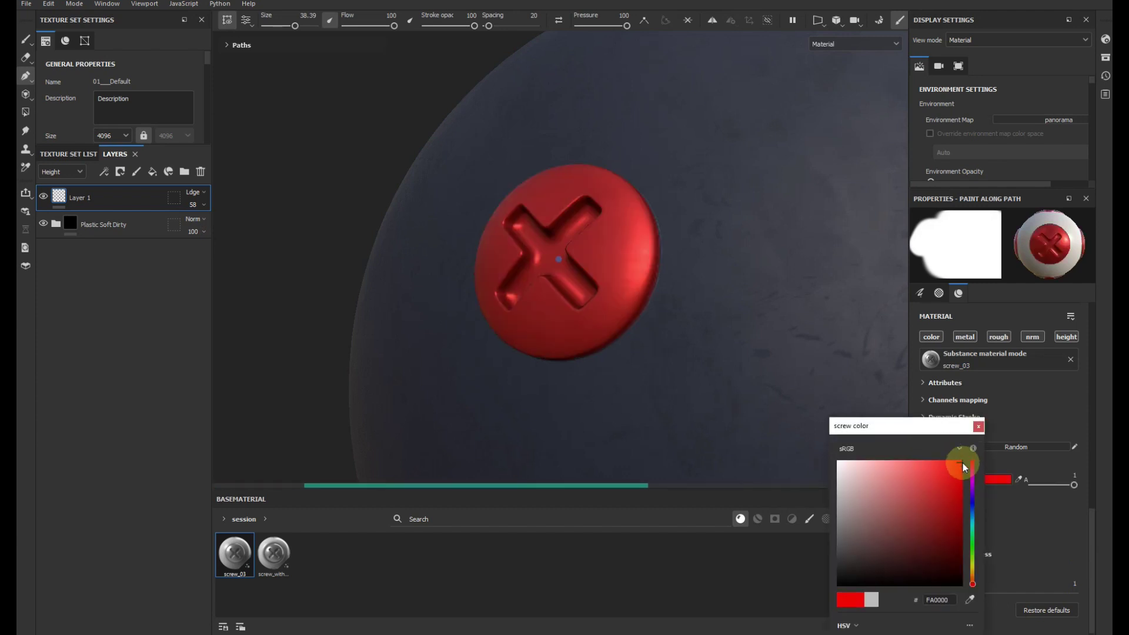
{"action": "left_click", "coordinate": [872, 510]}
{"action": "mouse_move", "coordinate": [872, 511]}
{"action": "left_mouse_down"}
{"action": "mouse_move", "coordinate": [836, 520]}
{"action": "mouse_move", "coordinate": [839, 504]}
{"action": "left_mouse_up"}
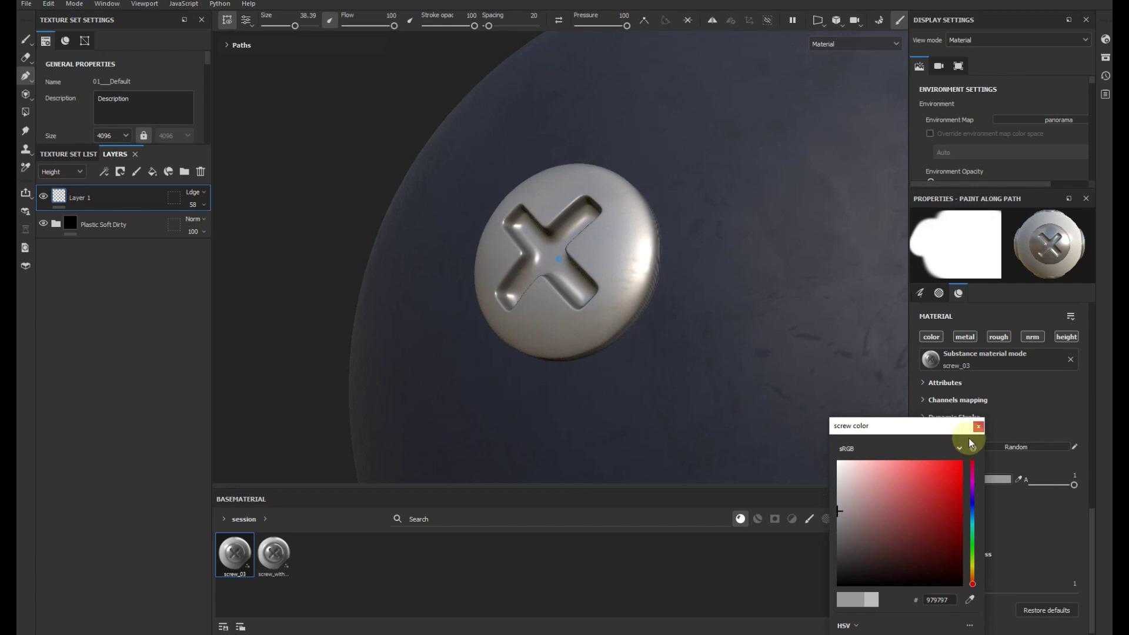
{"action": "left_click", "coordinate": [978, 426]}
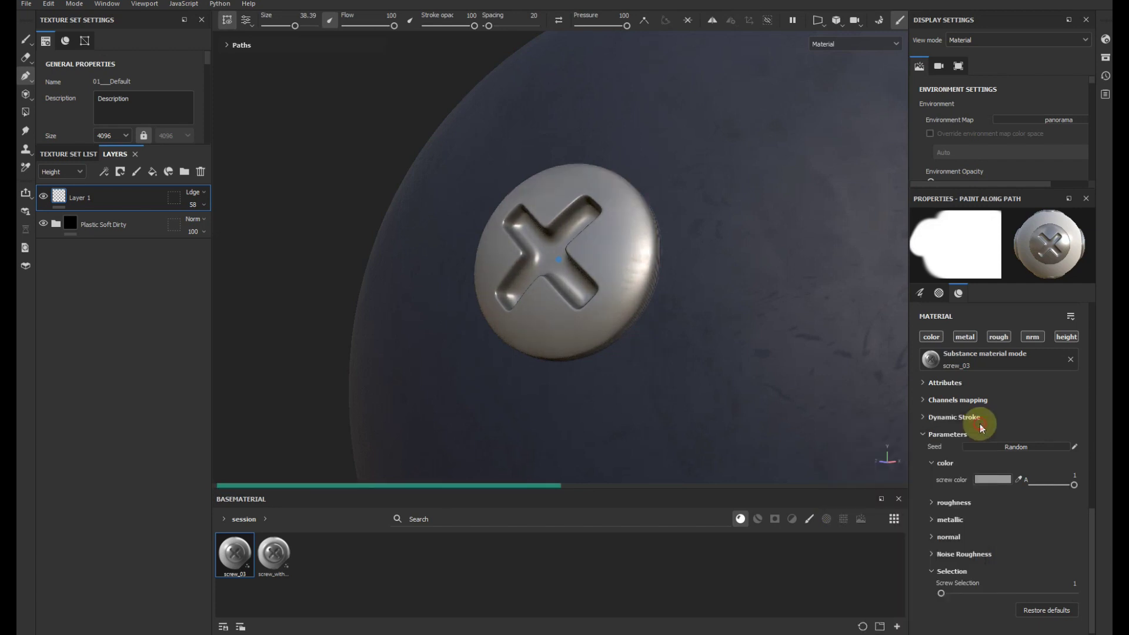
{"action": "left_click", "coordinate": [934, 504]}
Try black screw roughness and turn Noise Roughness Denoise down from 1 to 0.
{"action": "left_click", "coordinate": [1004, 518]}
{"action": "mouse_move", "coordinate": [845, 546]}
{"action": "left_mouse_down"}
{"action": "mouse_move", "coordinate": [819, 569]}
{"action": "mouse_move", "coordinate": [825, 609]}
{"action": "mouse_move", "coordinate": [841, 453]}
{"action": "mouse_move", "coordinate": [833, 551]}
{"action": "left_mouse_up"}
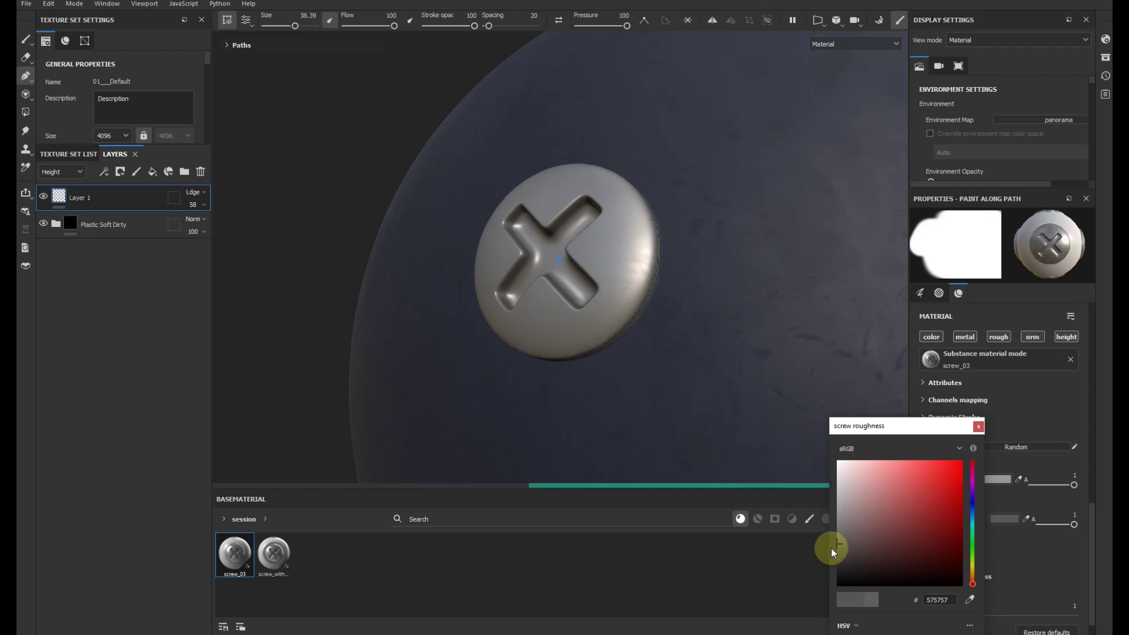
{"action": "left_click", "coordinate": [979, 425]}
{"action": "left_click", "coordinate": [932, 576]}
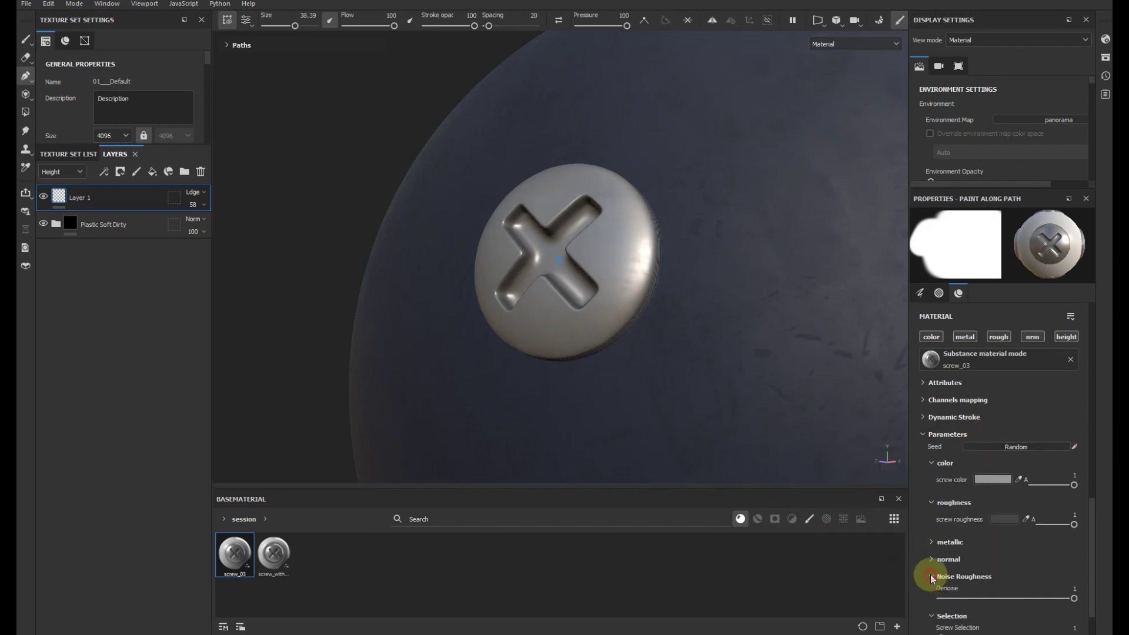
{"action": "left_click_drag", "start_coordinate": [1074, 598], "coordinate": [885, 605]}
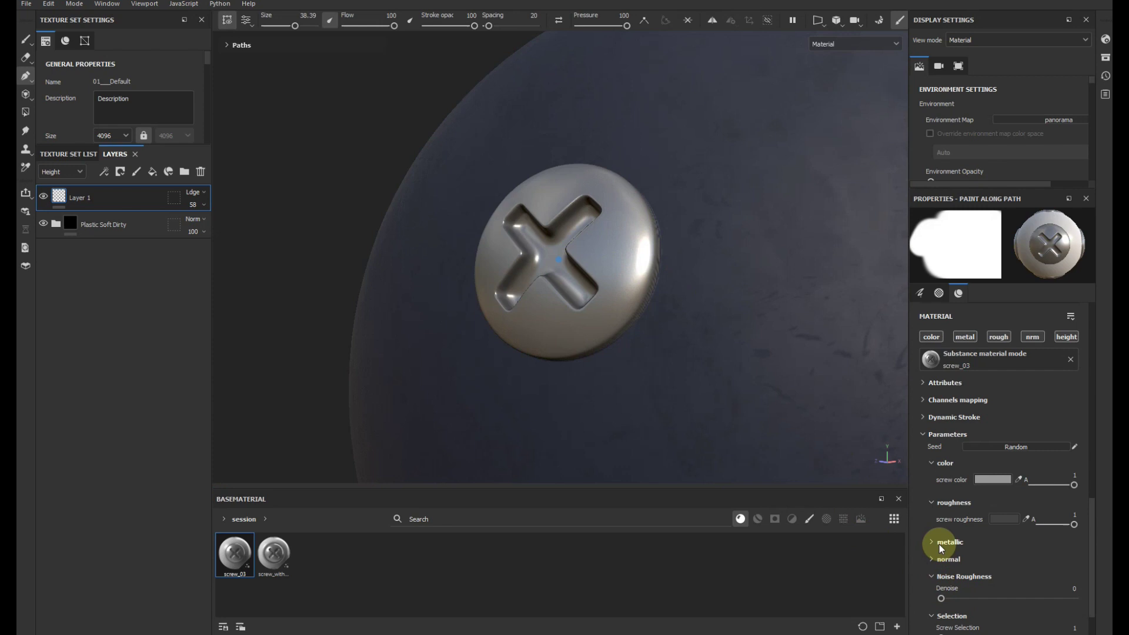
Try near-white screw roughness, then set Denoise back to 1.
{"action": "left_click", "coordinate": [1004, 519]}
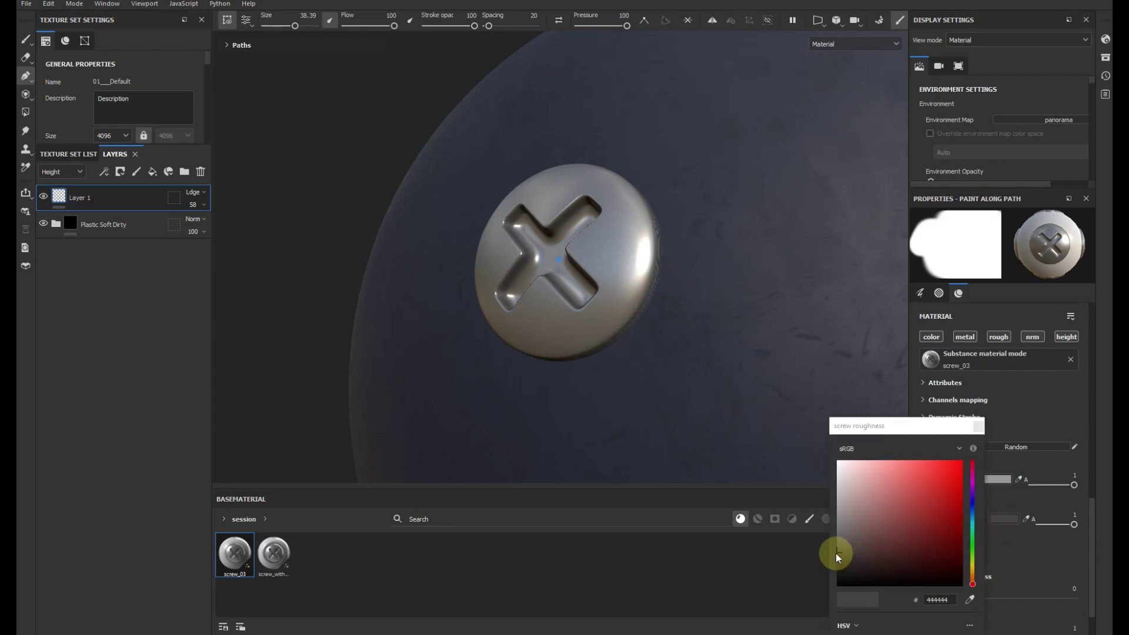
{"action": "left_click_drag", "start_coordinate": [838, 557], "coordinate": [840, 585]}
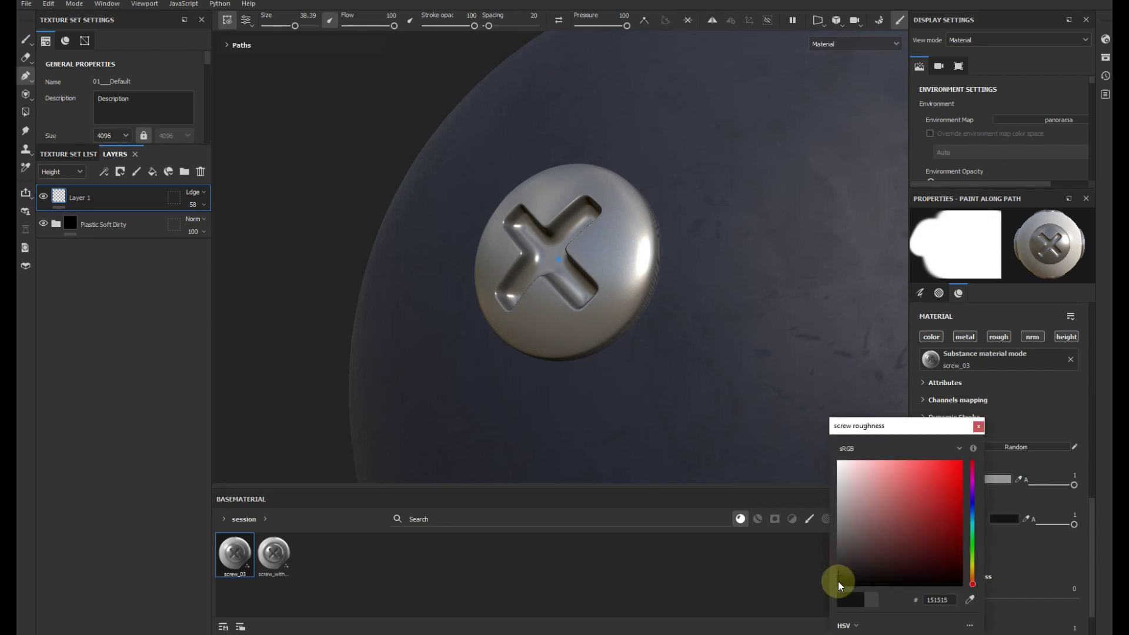
{"action": "mouse_move", "coordinate": [839, 585]}
{"action": "left_mouse_down"}
{"action": "mouse_move", "coordinate": [839, 467]}
{"action": "mouse_move", "coordinate": [839, 541]}
{"action": "left_mouse_up"}
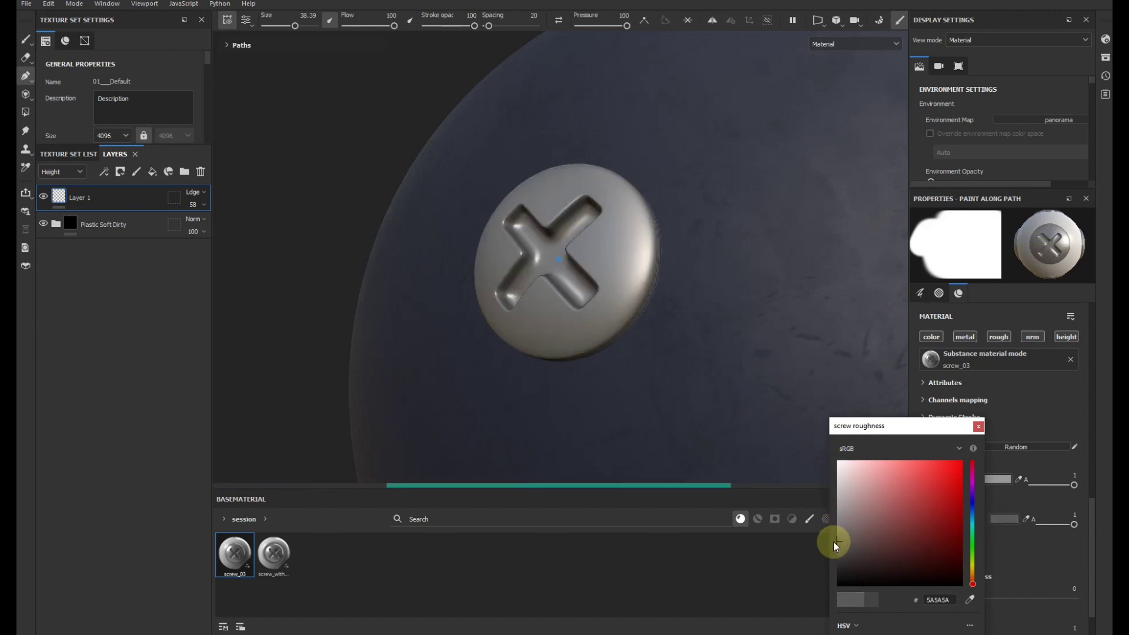
{"action": "left_click", "coordinate": [978, 426]}
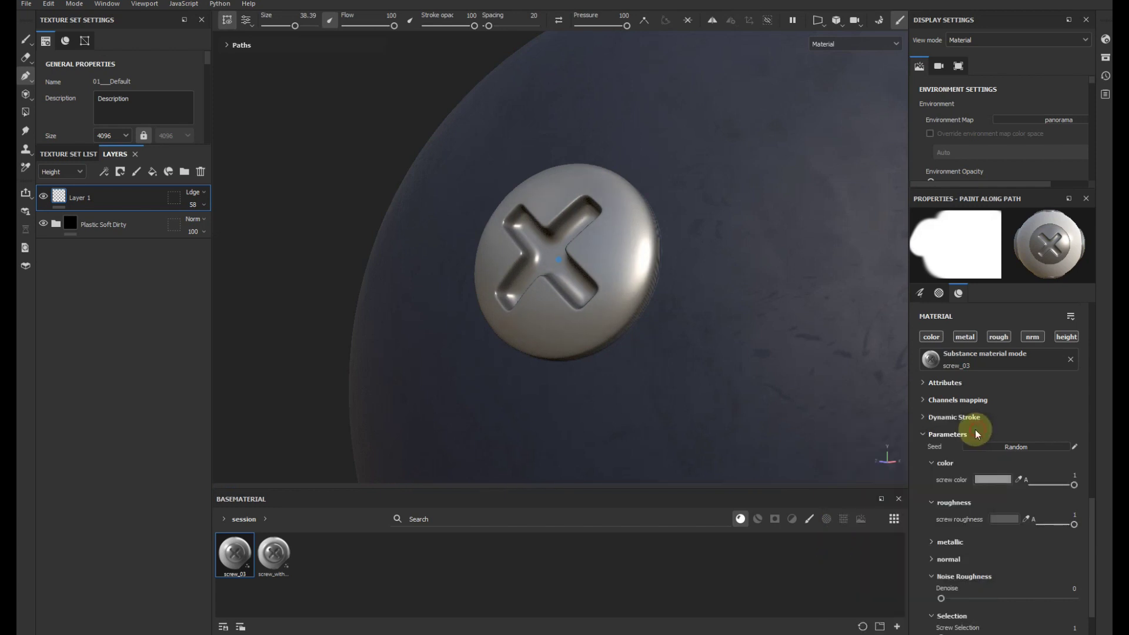
{"action": "left_click_drag", "start_coordinate": [940, 600], "coordinate": [1080, 588]}
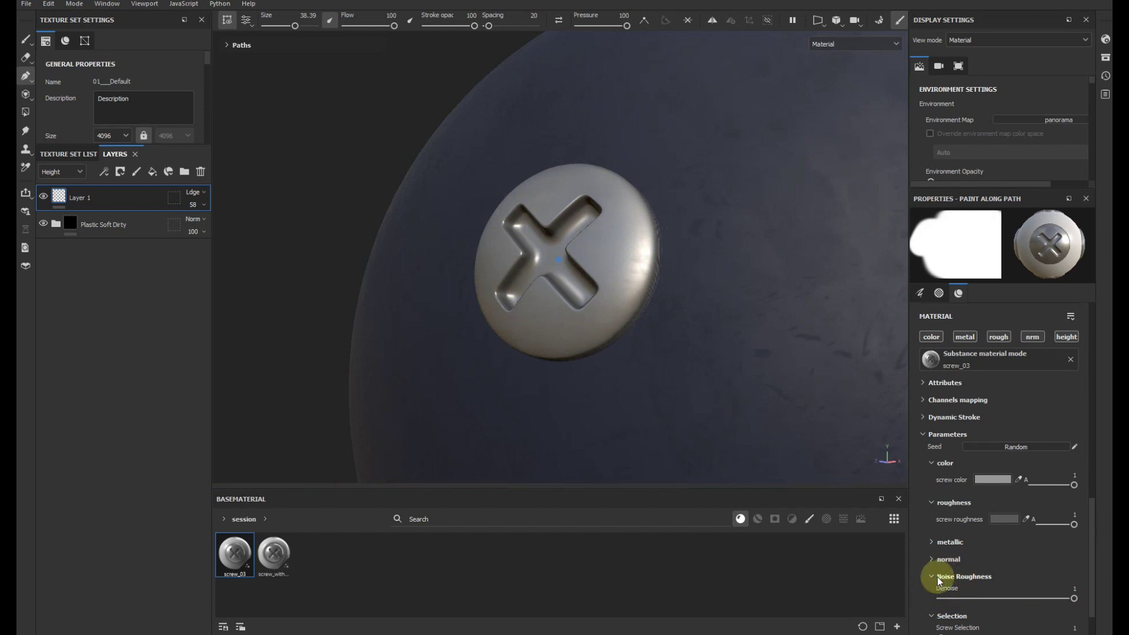
Set screw roughness to dark grey #313131 and screw metallic to about 0.75.
{"action": "left_click", "coordinate": [1003, 519]}
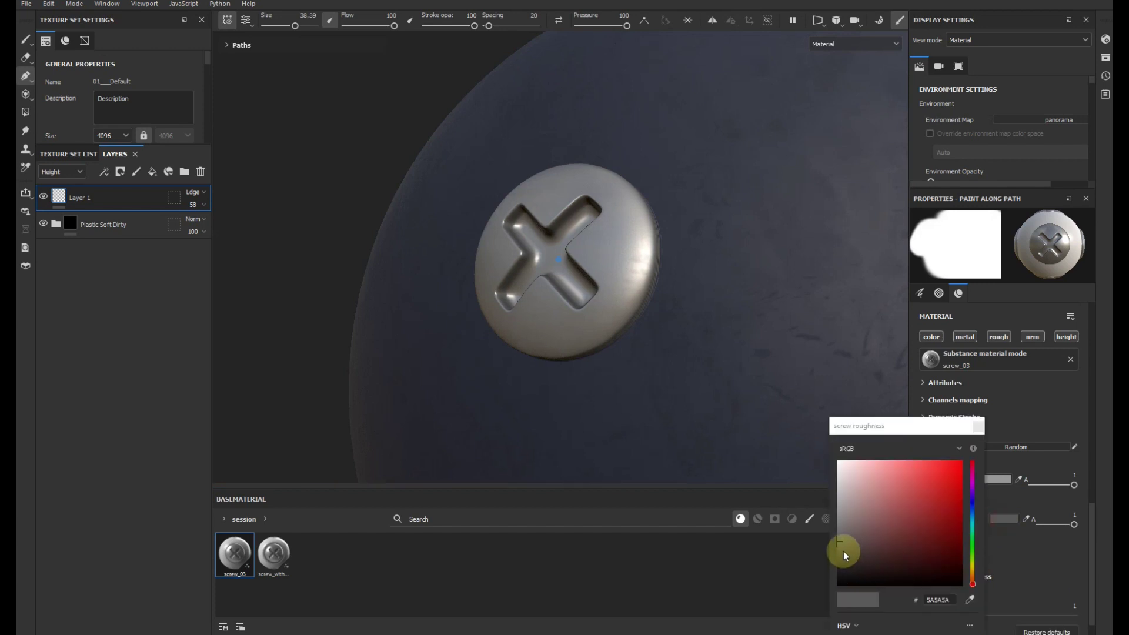
{"action": "left_click_drag", "start_coordinate": [838, 546], "coordinate": [837, 562]}
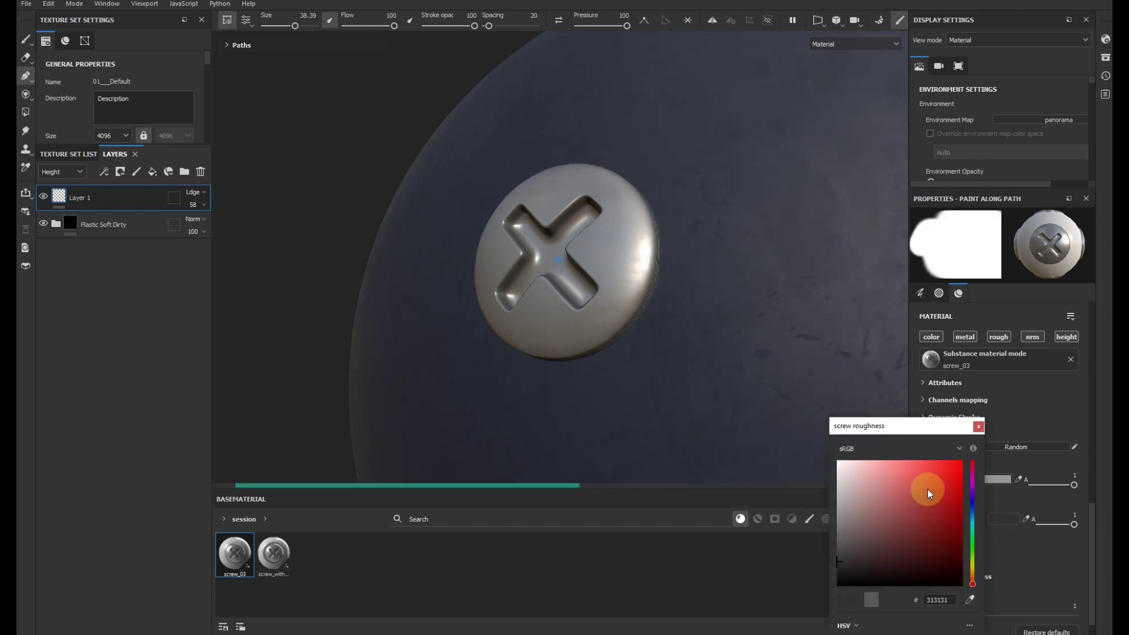
{"action": "left_click", "coordinate": [978, 425]}
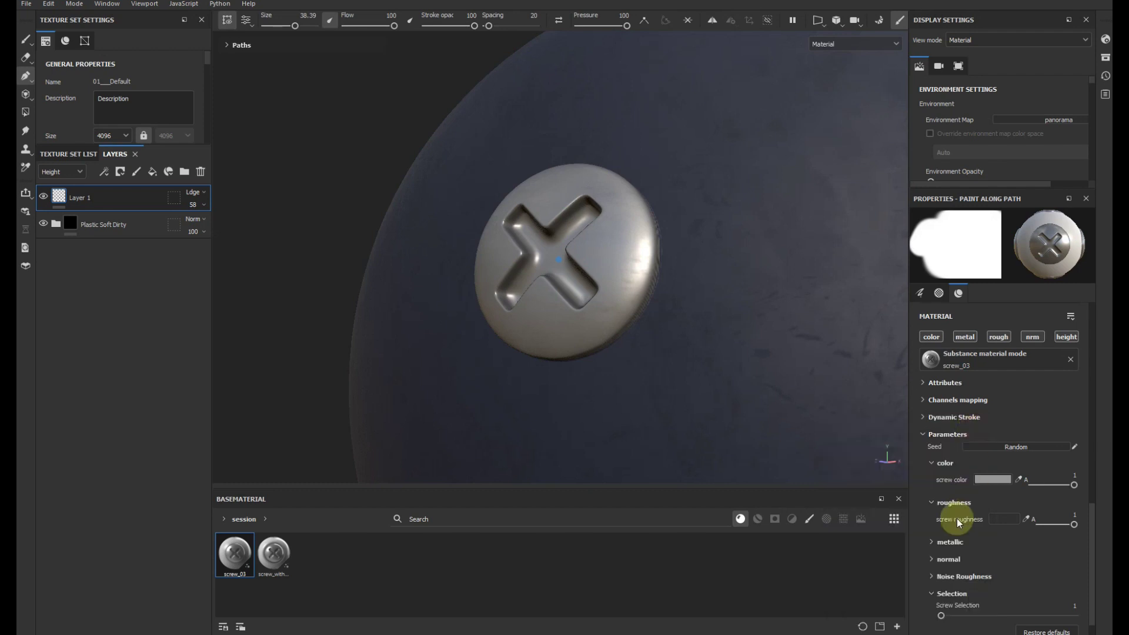
{"action": "left_click", "coordinate": [935, 542]}
{"action": "mouse_move", "coordinate": [986, 564]}
{"action": "left_mouse_down"}
{"action": "mouse_move", "coordinate": [1084, 565]}
{"action": "mouse_move", "coordinate": [969, 572]}
{"action": "mouse_move", "coordinate": [1042, 568]}
{"action": "left_mouse_up"}
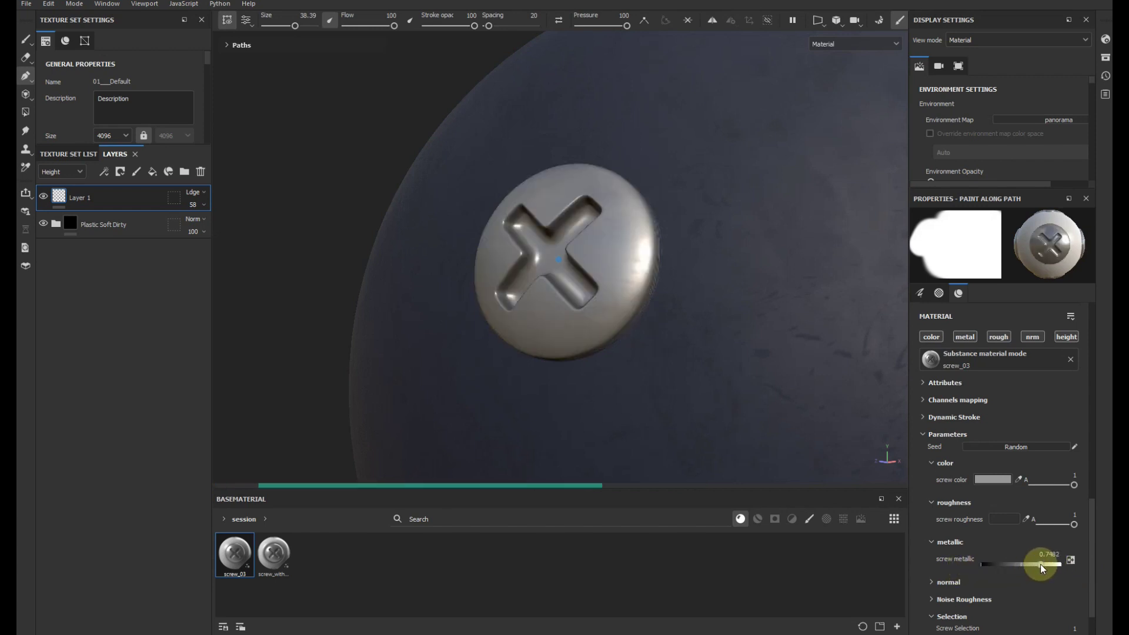
Collapse the metallic and selection groups and set the screw normal intensity to 25.69.
{"action": "left_click", "coordinate": [933, 542]}
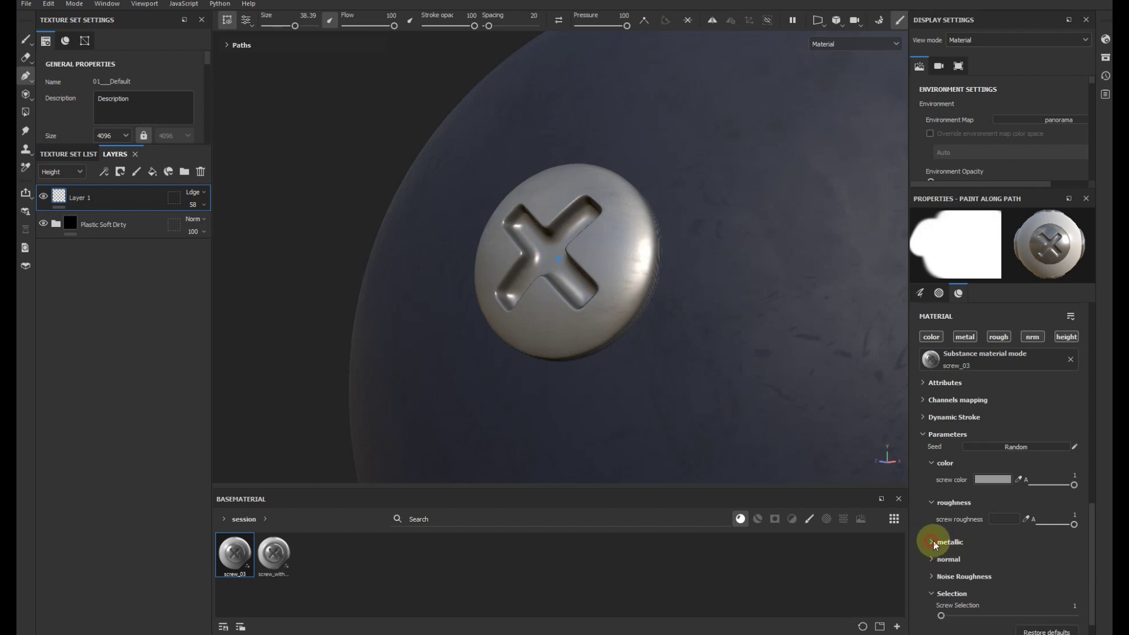
{"action": "left_click", "coordinate": [932, 594]}
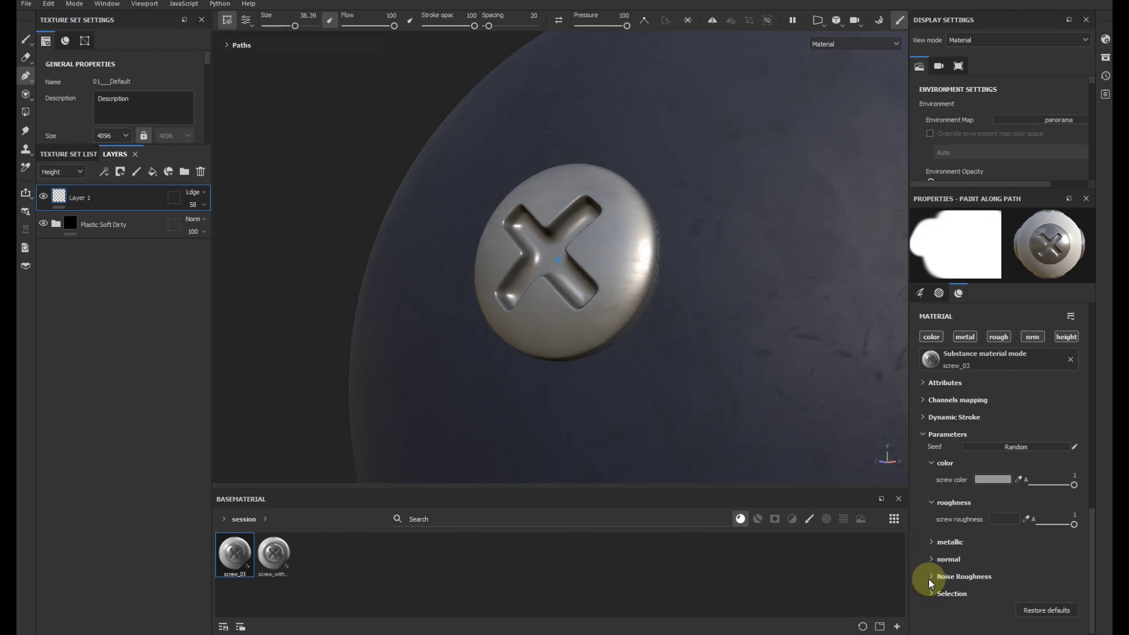
{"action": "left_click", "coordinate": [931, 578]}
{"action": "left_click", "coordinate": [933, 559]}
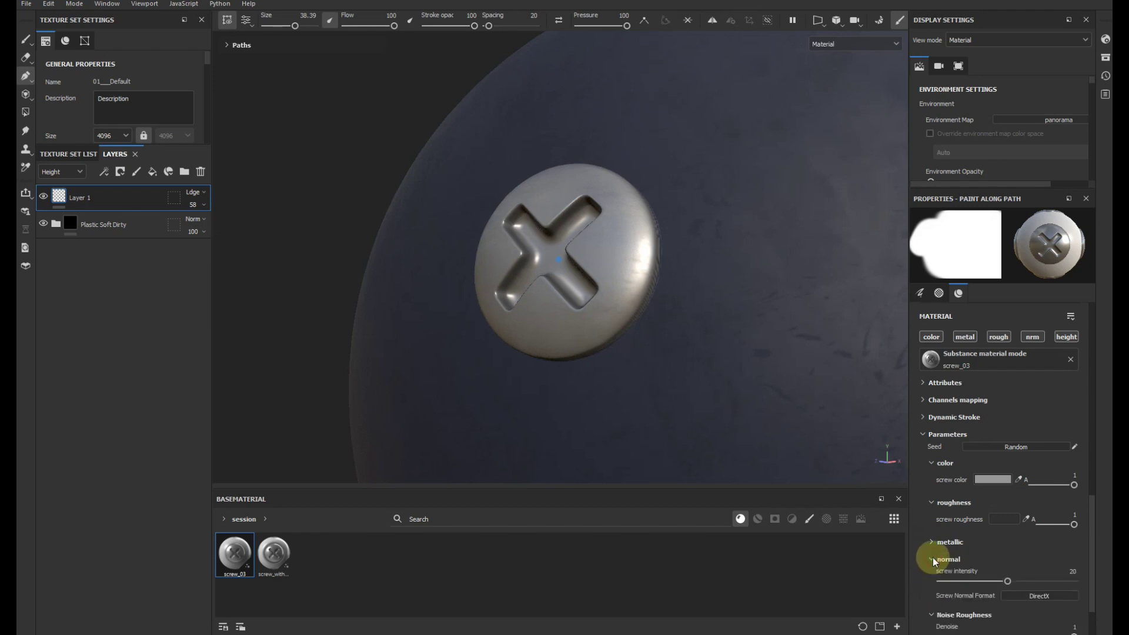
{"action": "mouse_move", "coordinate": [1008, 581]}
{"action": "left_mouse_down"}
{"action": "mouse_move", "coordinate": [1088, 581]}
{"action": "mouse_move", "coordinate": [905, 599]}
{"action": "left_mouse_up"}
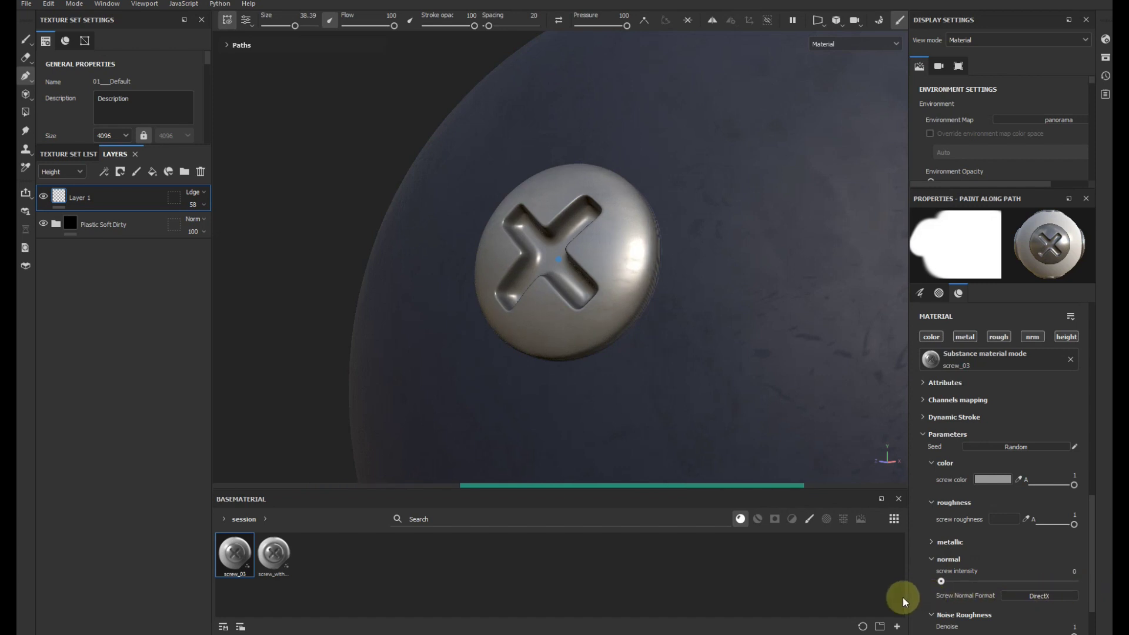
{"action": "left_click_drag", "start_coordinate": [999, 581], "coordinate": [1026, 582]}
{"action": "scroll", "coordinate": [979, 562], "scroll_direction": "down", "scroll_amount": 2}
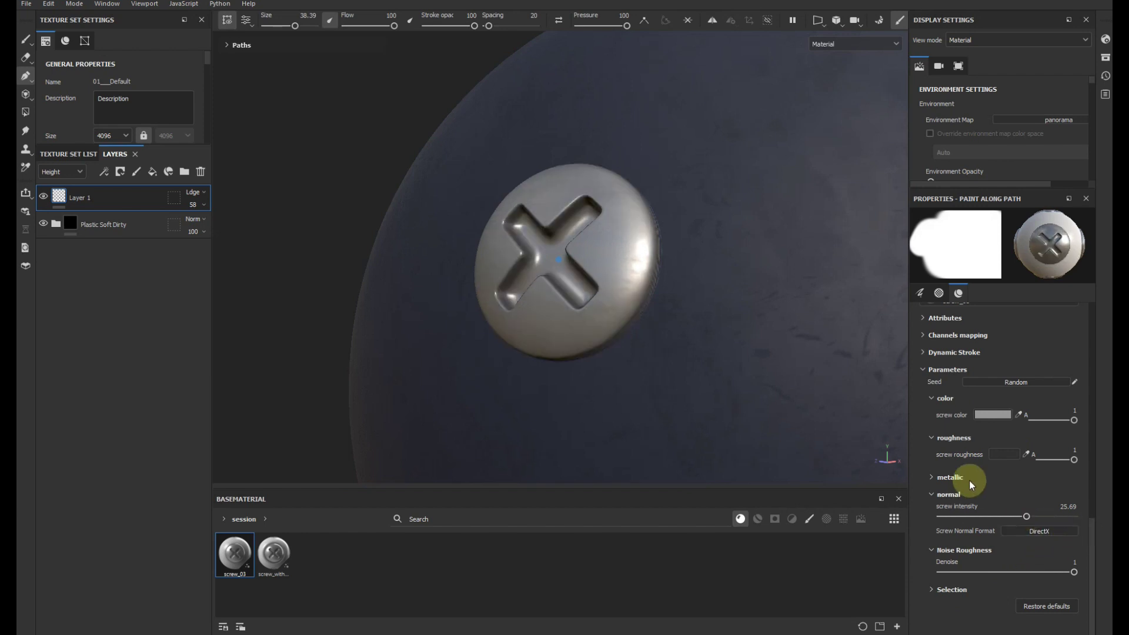
{"action": "scroll", "coordinate": [969, 481], "scroll_direction": "up", "scroll_amount": 5}
{"action": "scroll", "coordinate": [970, 479], "scroll_direction": "up", "scroll_amount": 5}
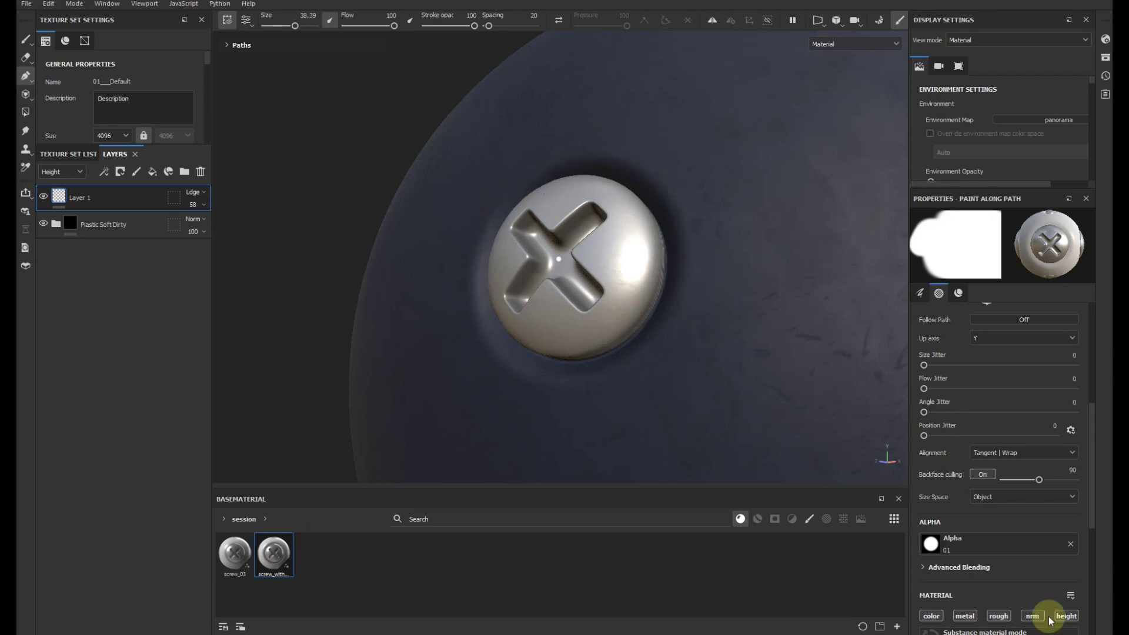
Lower Layer 1's opacity from 58 to 36 and rotate the lighting and view around the screw.
{"action": "scroll", "coordinate": [1035, 585], "scroll_direction": "down", "scroll_amount": 3}
{"action": "scroll", "coordinate": [989, 587], "scroll_direction": "down", "scroll_amount": 1}
{"action": "scroll", "coordinate": [989, 587], "scroll_direction": "down", "scroll_amount": 1}
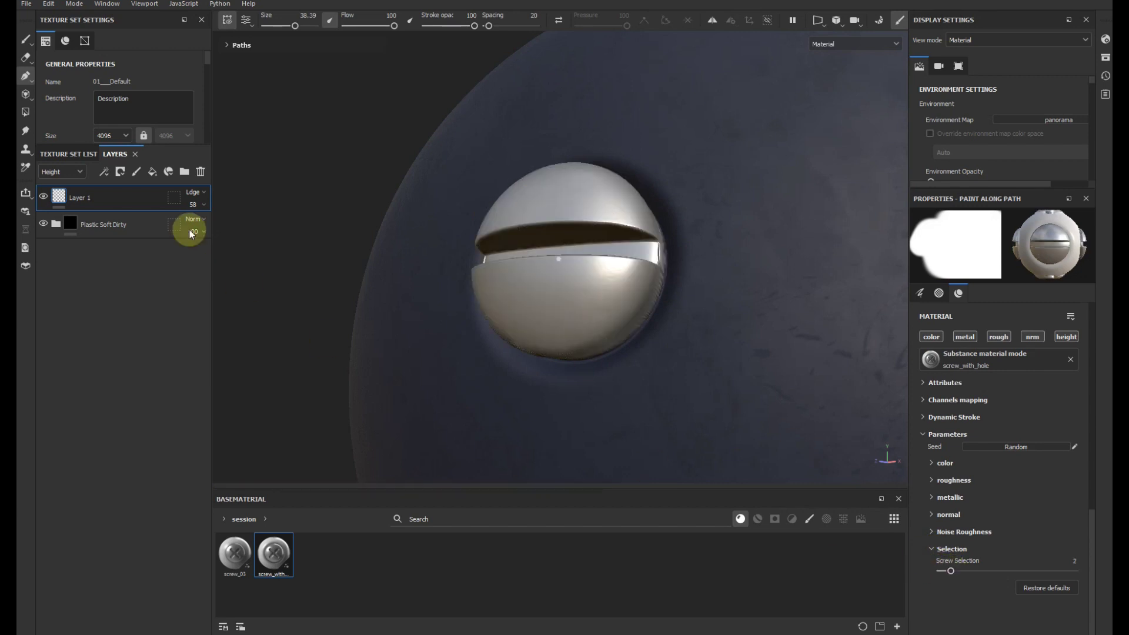
{"action": "left_click", "coordinate": [200, 205]}
{"action": "mouse_move", "coordinate": [215, 230]}
{"action": "left_mouse_down"}
{"action": "mouse_move", "coordinate": [191, 224]}
{"action": "mouse_move", "coordinate": [202, 224]}
{"action": "left_mouse_up"}
{"action": "mouse_move", "coordinate": [755, 356]}
{"action": "right_mouse_down", "text": "shift"}
{"action": "mouse_move", "coordinate": [656, 315]}
{"action": "mouse_move", "coordinate": [802, 323]}
{"action": "right_mouse_up", "text": "shift"}
{"action": "mouse_move", "coordinate": [802, 323]}
{"action": "left_mouse_down", "text": "alt"}
{"action": "mouse_move", "coordinate": [657, 360]}
{"action": "mouse_move", "coordinate": [673, 335]}
{"action": "mouse_move", "coordinate": [685, 340]}
{"action": "left_mouse_up", "text": "alt"}
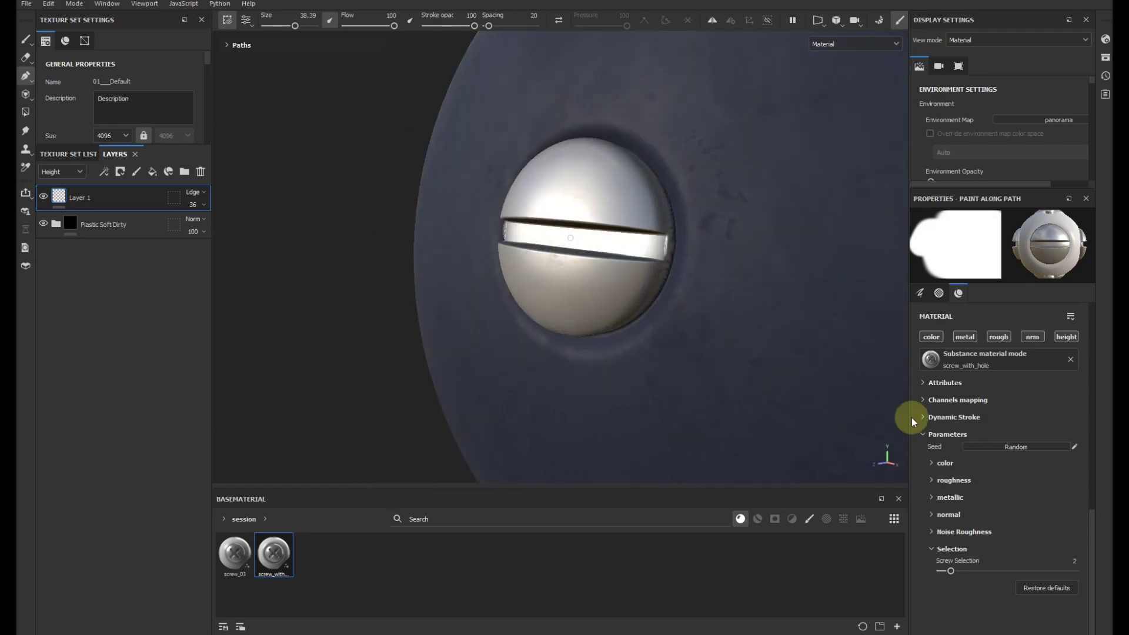
Try cross and star-recess screw heads and set Layer 1's opacity to 26.
{"action": "left_click_drag", "start_coordinate": [960, 571], "coordinate": [964, 571]}
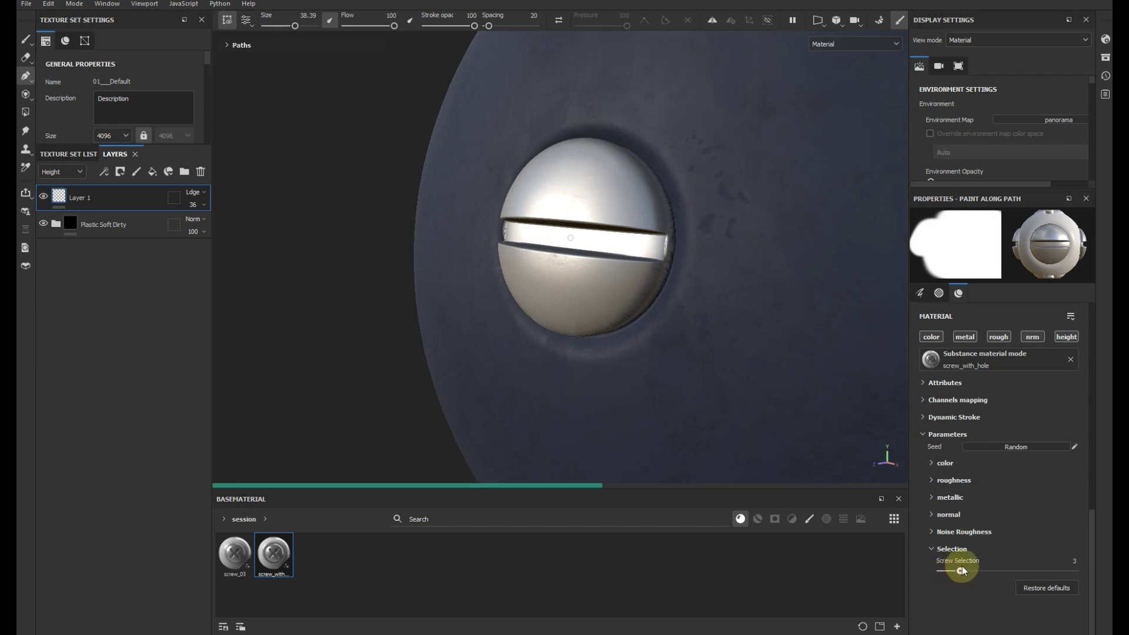
{"action": "left_click_drag", "start_coordinate": [195, 205], "coordinate": [196, 228]}
{"action": "mouse_move", "coordinate": [438, 259]}
{"action": "left_mouse_down", "text": "alt"}
{"action": "mouse_move", "coordinate": [491, 247]}
{"action": "mouse_move", "coordinate": [464, 247]}
{"action": "left_mouse_up", "text": "alt"}
{"action": "left_click", "coordinate": [965, 573]}
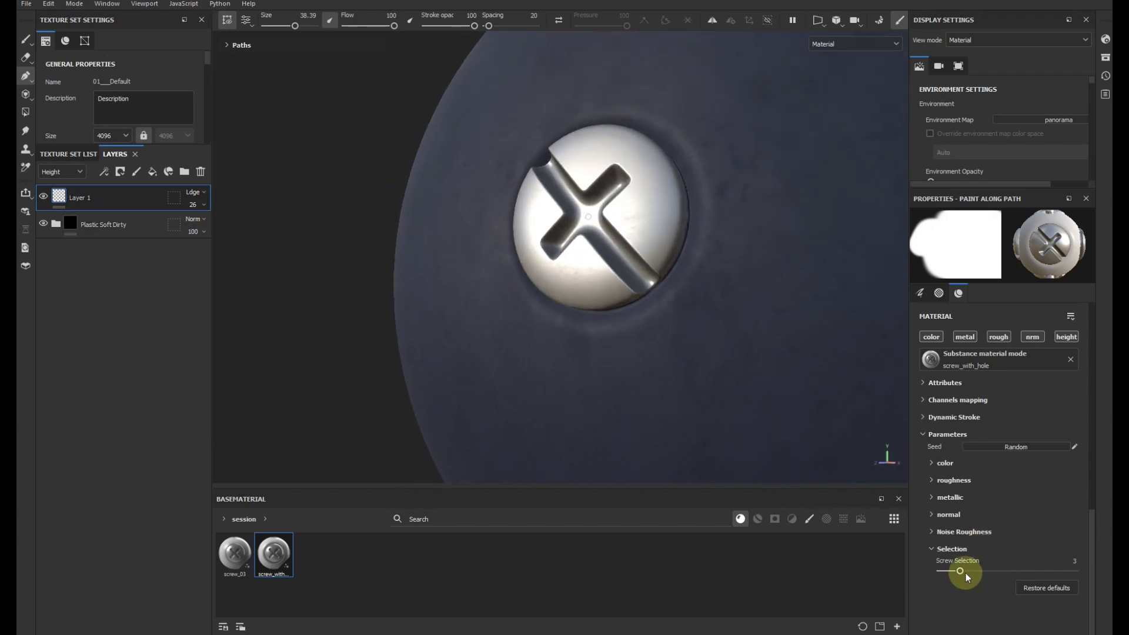
{"action": "left_click_drag", "start_coordinate": [970, 571], "coordinate": [1008, 571]}
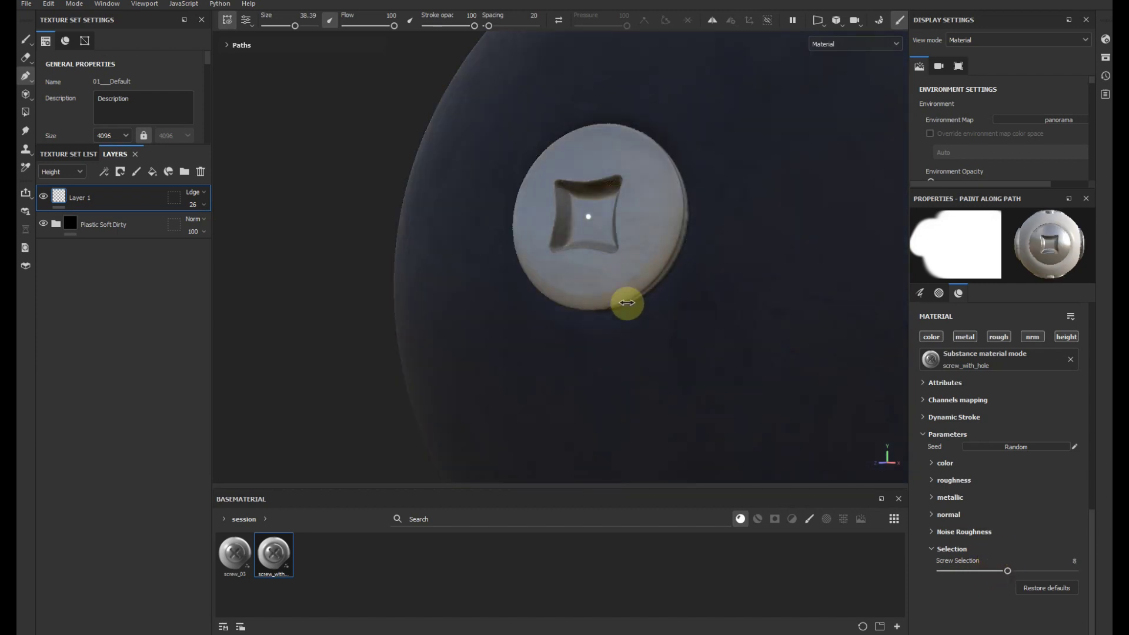
{"action": "key", "text": "super+space"}
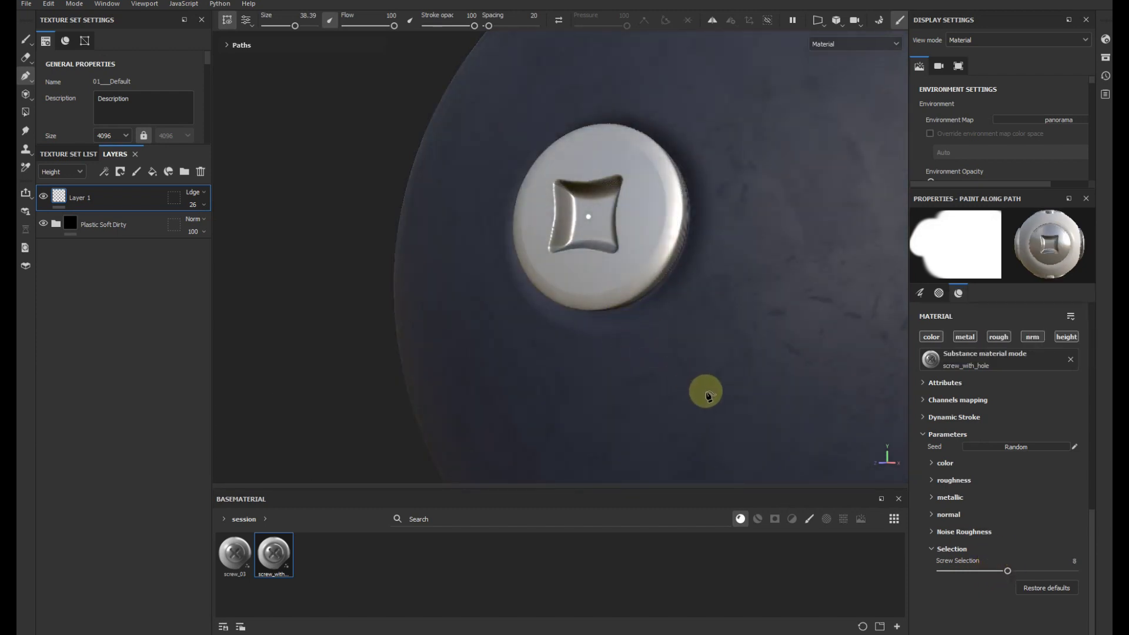
{"action": "left_click_drag", "start_coordinate": [706, 390], "coordinate": [814, 452], "text": "alt"}
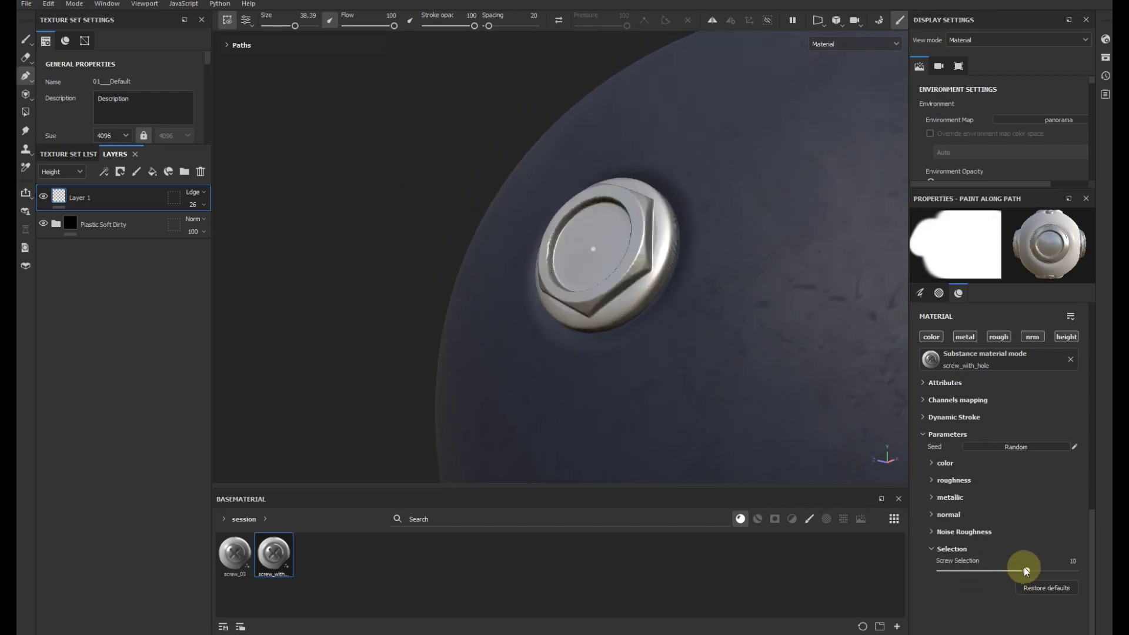
Shrink the brush to 25.43, choose cross-head variant 13, and paint a row of screws across the sphere.
{"action": "left_click_drag", "start_coordinate": [1027, 571], "coordinate": [1067, 567]}
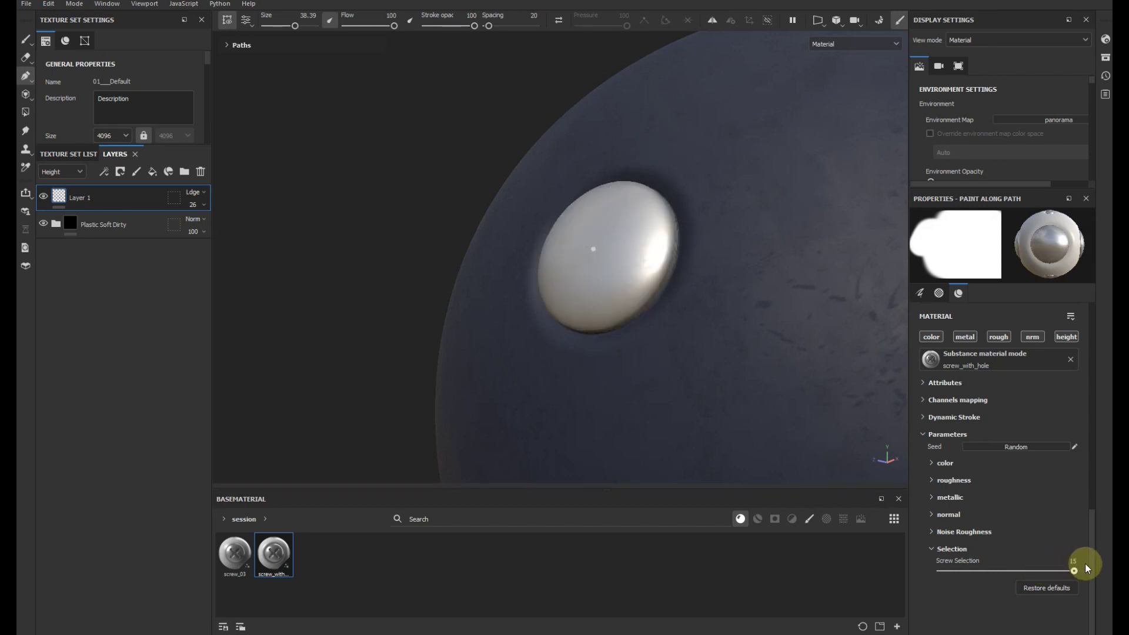
{"action": "left_click_drag", "start_coordinate": [299, 30], "coordinate": [287, 34]}
{"action": "left_click_drag", "start_coordinate": [1074, 575], "coordinate": [1060, 574]}
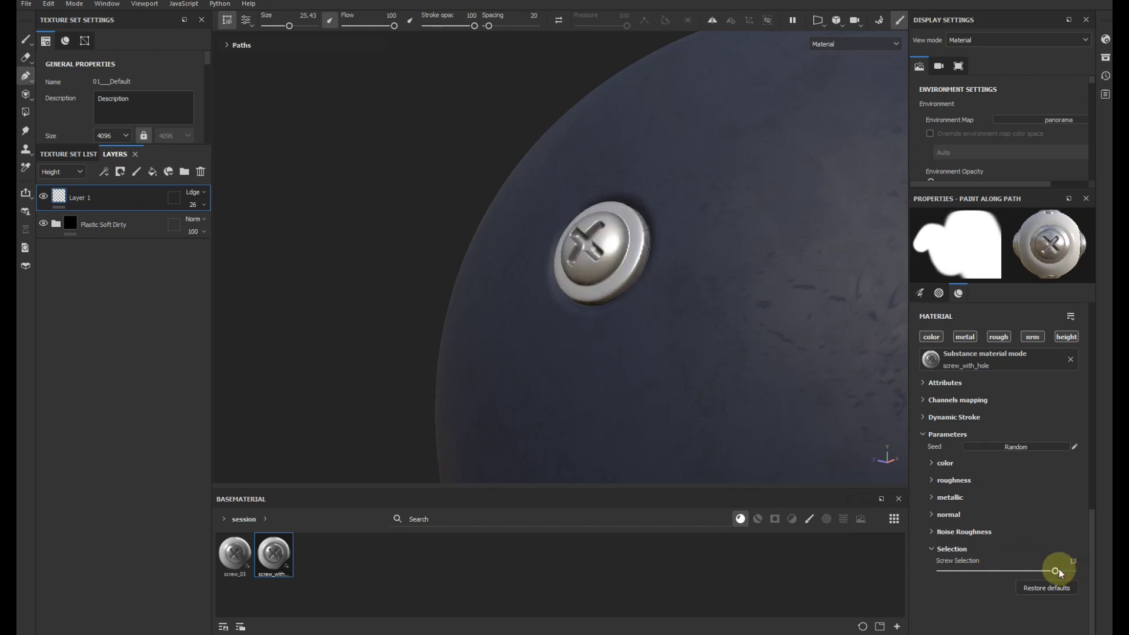
{"action": "mouse_move", "coordinate": [640, 344]}
{"action": "left_mouse_down", "text": "alt"}
{"action": "mouse_move", "coordinate": [640, 390]}
{"action": "mouse_move", "coordinate": [668, 308]}
{"action": "mouse_move", "coordinate": [542, 306]}
{"action": "mouse_move", "coordinate": [819, 365]}
{"action": "left_mouse_up", "text": "alt"}
{"action": "left_click", "coordinate": [787, 340], "text": "shift"}
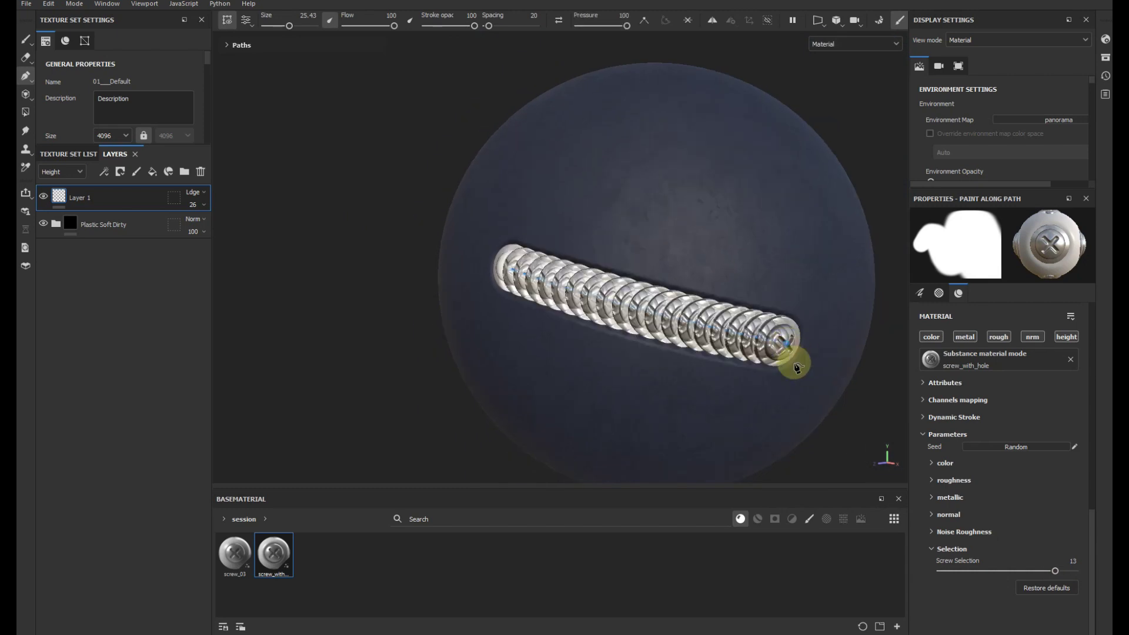
Set the Paint Along Path spacing to 94 so the screws separate into evenly spaced heads.
{"action": "scroll", "coordinate": [999, 438], "scroll_direction": "up", "scroll_amount": 10}
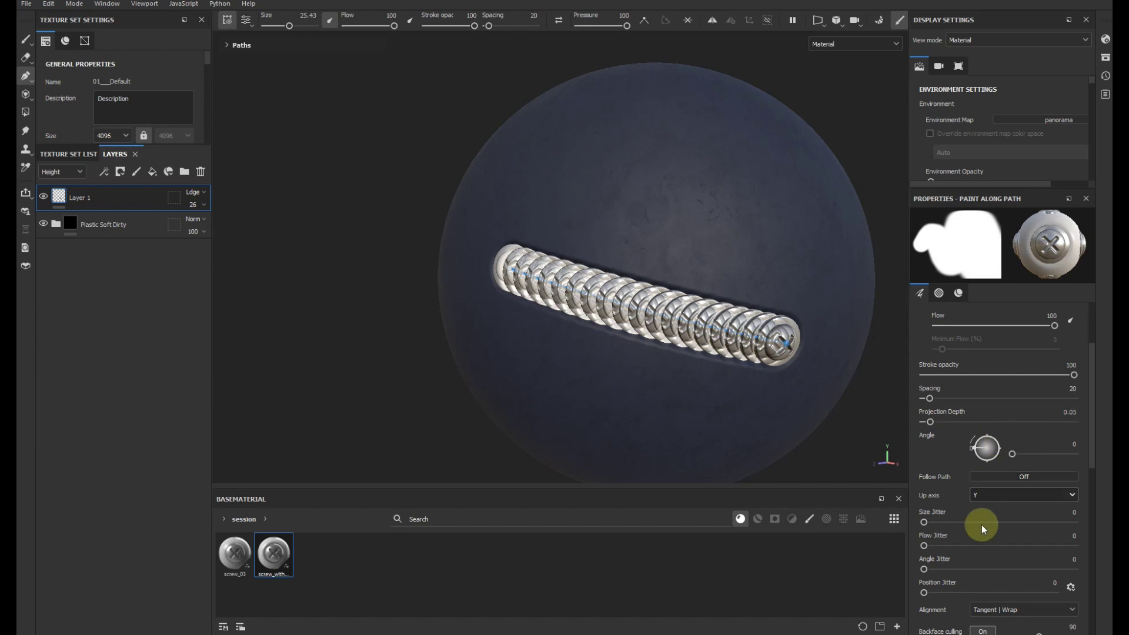
{"action": "scroll", "coordinate": [951, 559], "scroll_direction": "down", "scroll_amount": 1}
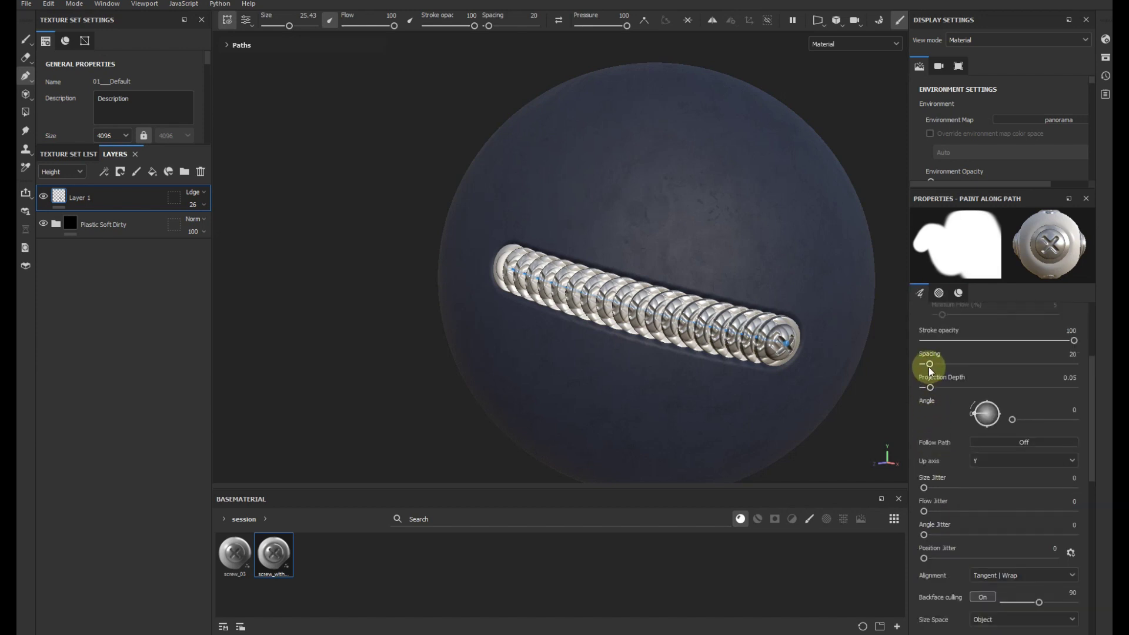
{"action": "left_click_drag", "start_coordinate": [939, 369], "coordinate": [960, 371]}
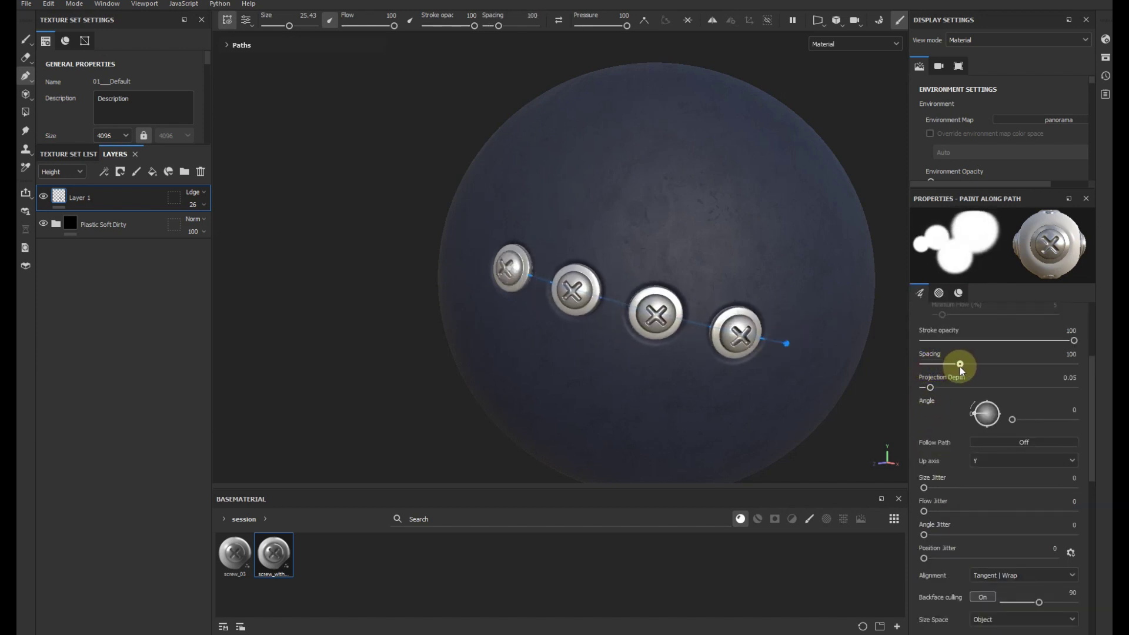
Extend the path stroke on the sphere to add a fifth screw.
{"action": "scroll", "coordinate": [700, 312], "scroll_direction": "up", "scroll_amount": 1}
{"action": "scroll", "coordinate": [701, 308], "scroll_direction": "up", "scroll_amount": 2}
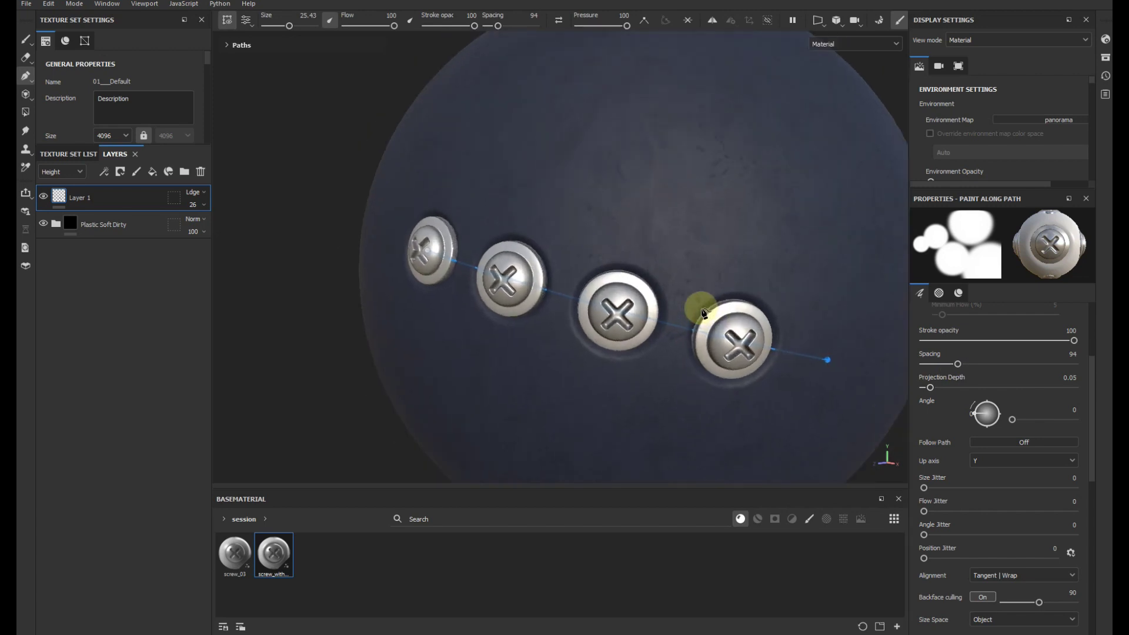
{"action": "scroll", "coordinate": [700, 327], "scroll_direction": "down", "scroll_amount": 2}
{"action": "left_click_drag", "start_coordinate": [829, 360], "coordinate": [885, 376]}
{"action": "scroll", "coordinate": [718, 328], "scroll_direction": "up", "scroll_amount": 2}
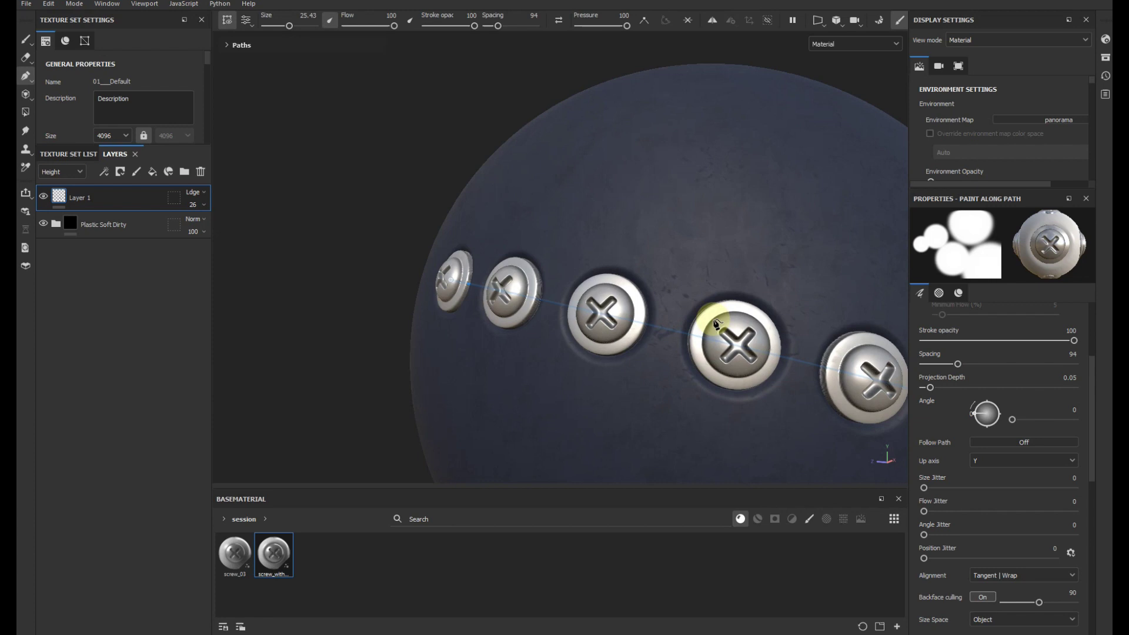
Make the brush slightly smaller and set Layer 1 opacity to 17.
{"action": "left_click_drag", "start_coordinate": [290, 27], "coordinate": [290, 32]}
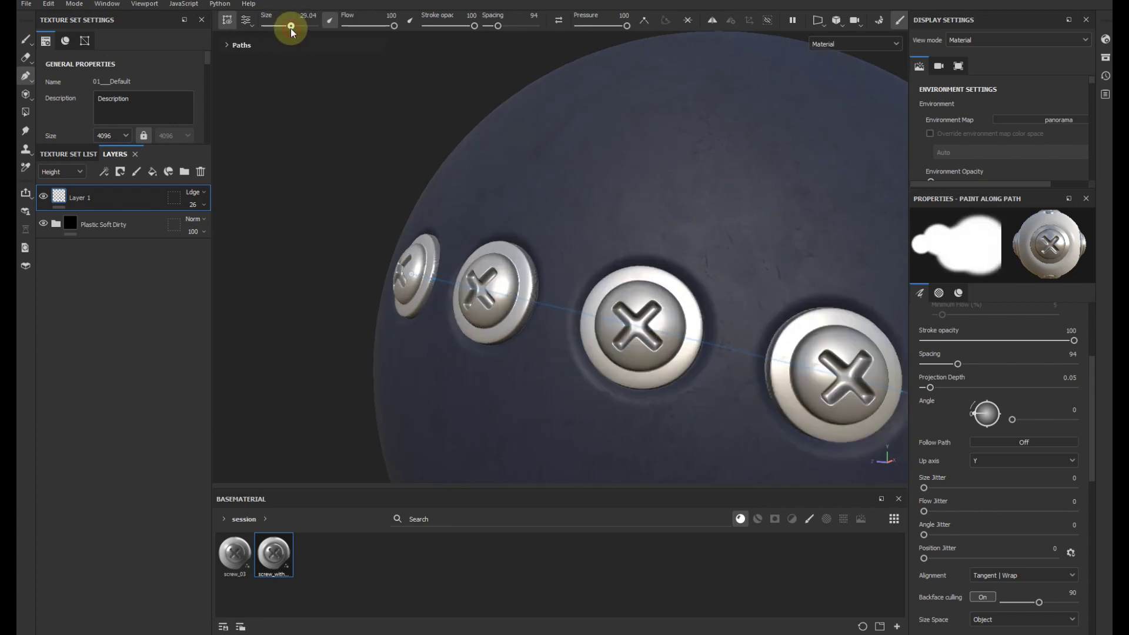
{"action": "left_click", "coordinate": [199, 194]}
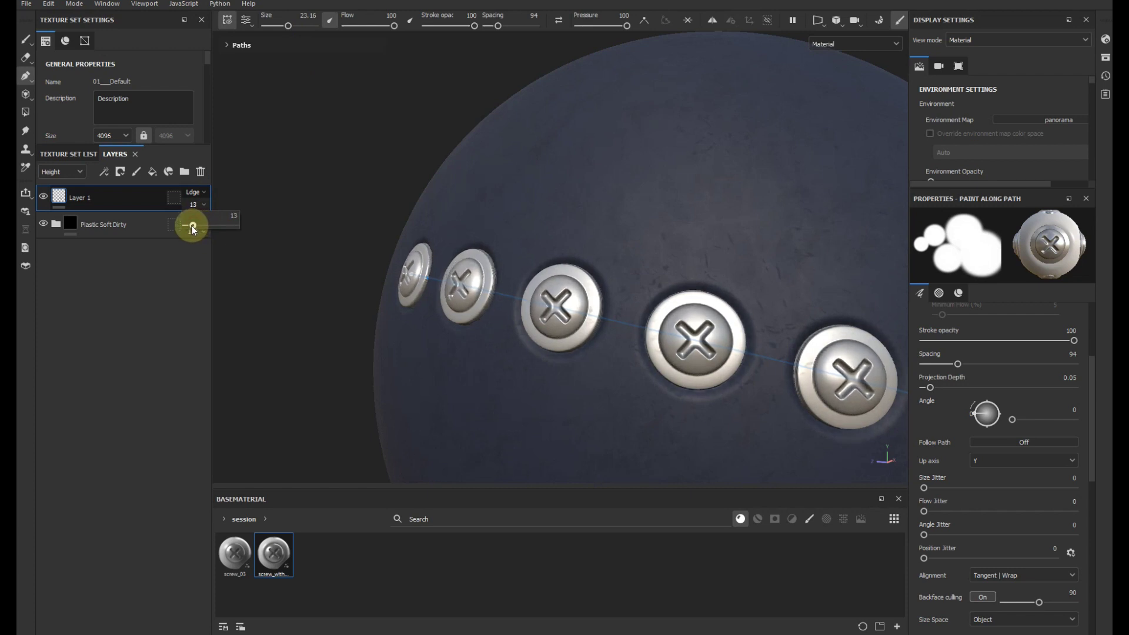
{"action": "left_click_drag", "start_coordinate": [199, 227], "coordinate": [189, 224]}
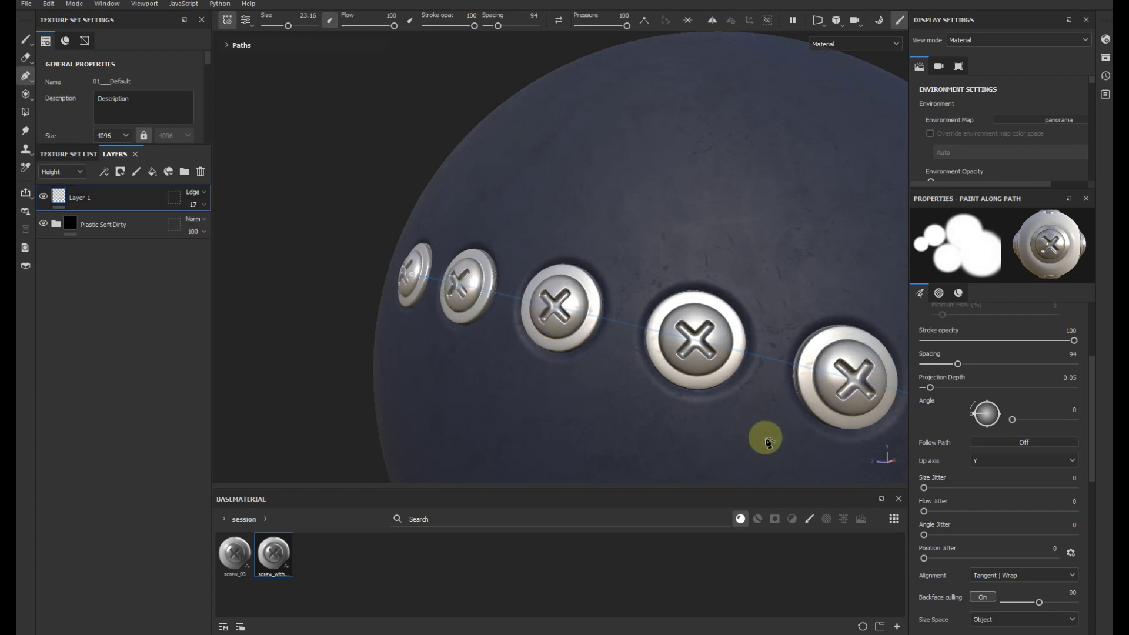
Raise Angle Jitter to about 102 so each screw's slot points a different way.
{"action": "scroll", "coordinate": [1003, 517], "scroll_direction": "up", "scroll_amount": 2}
{"action": "scroll", "coordinate": [971, 514], "scroll_direction": "up", "scroll_amount": 2}
{"action": "scroll", "coordinate": [941, 518], "scroll_direction": "down", "scroll_amount": 2}
{"action": "scroll", "coordinate": [952, 532], "scroll_direction": "down", "scroll_amount": 2}
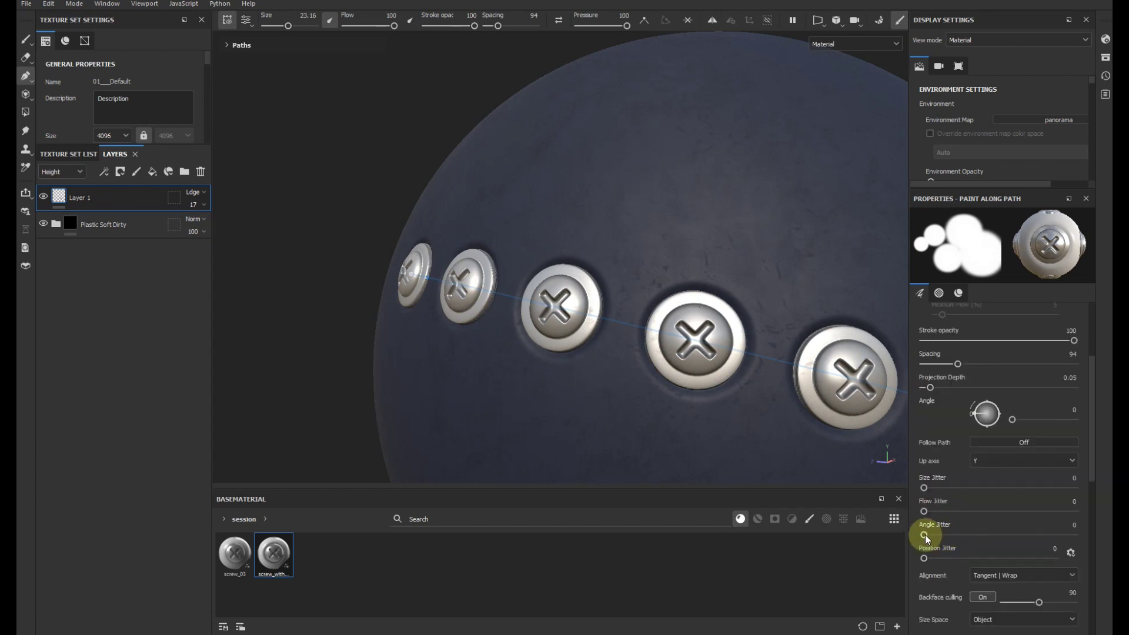
{"action": "mouse_move", "coordinate": [926, 538]}
{"action": "left_mouse_down"}
{"action": "mouse_move", "coordinate": [1019, 548]}
{"action": "mouse_move", "coordinate": [1008, 541]}
{"action": "left_mouse_up"}
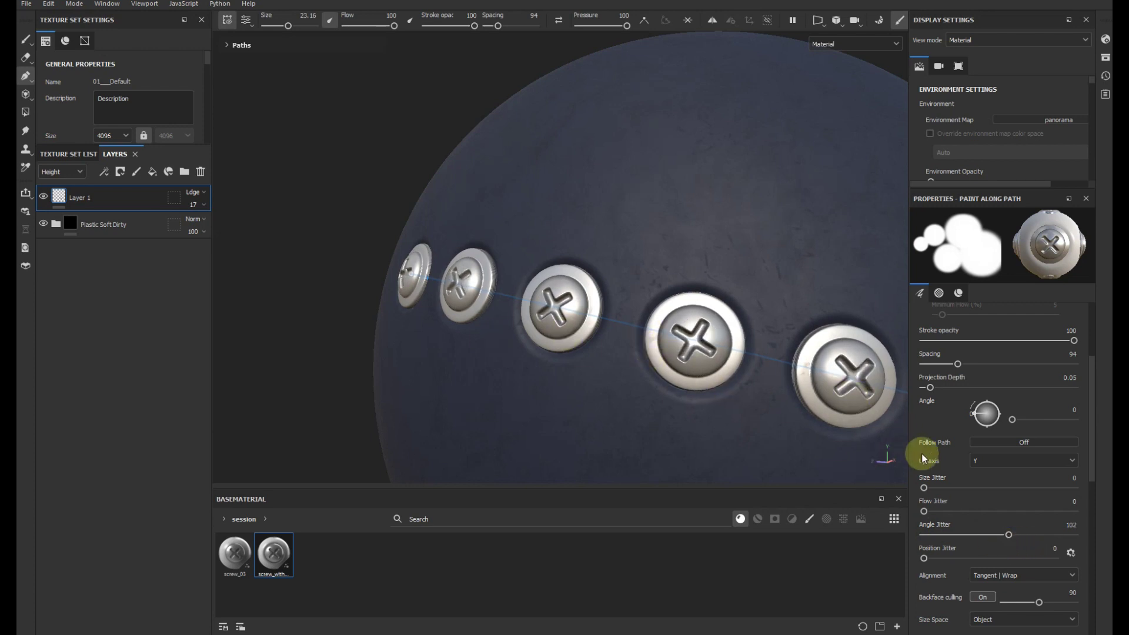
{"action": "scroll", "coordinate": [1029, 461], "scroll_direction": "down", "scroll_amount": 3}
Lower Screw Selection to 9 for hex-bolt heads and raise Layer 1 opacity to 30.
{"action": "scroll", "coordinate": [1036, 468], "scroll_direction": "down", "scroll_amount": 3}
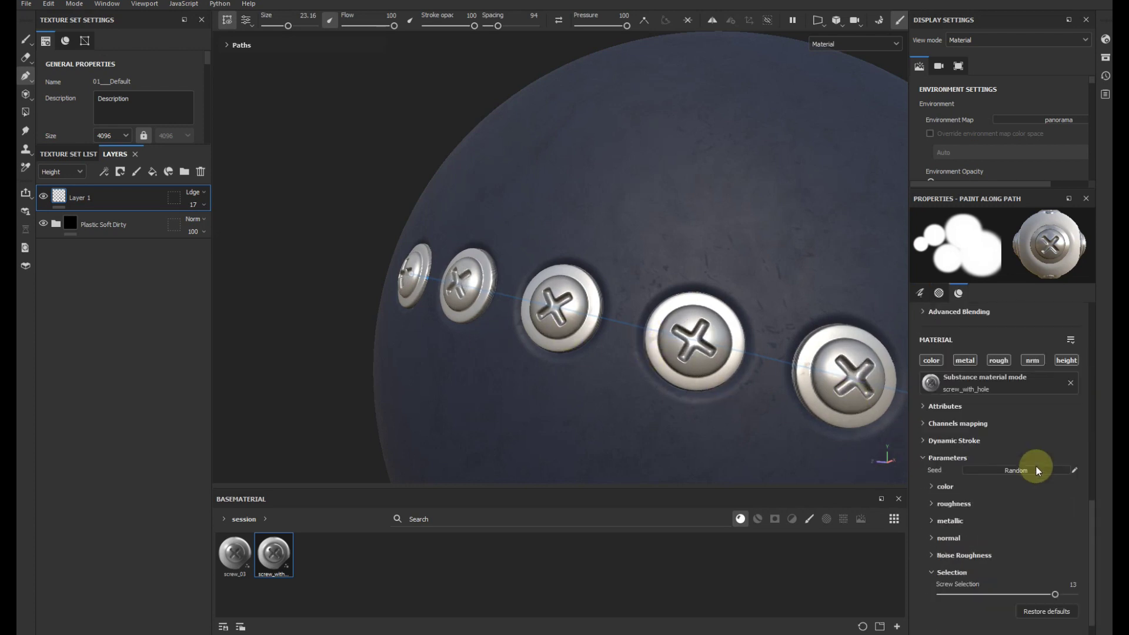
{"action": "left_click_drag", "start_coordinate": [1049, 597], "coordinate": [1019, 602]}
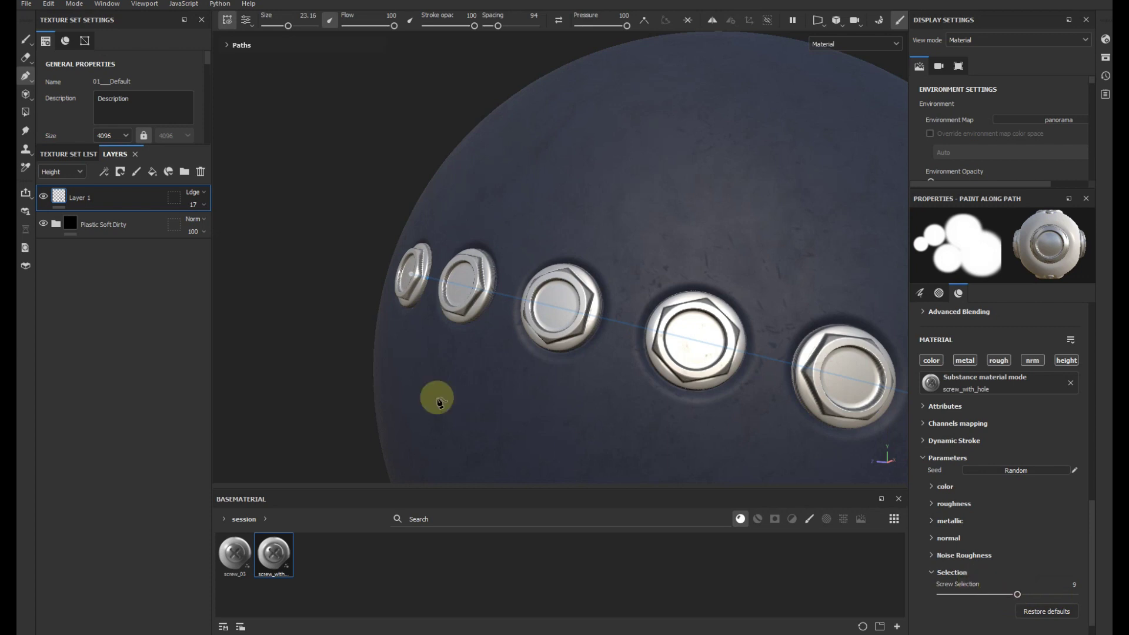
{"action": "left_click", "coordinate": [200, 204]}
{"action": "left_click_drag", "start_coordinate": [198, 231], "coordinate": [202, 228]}
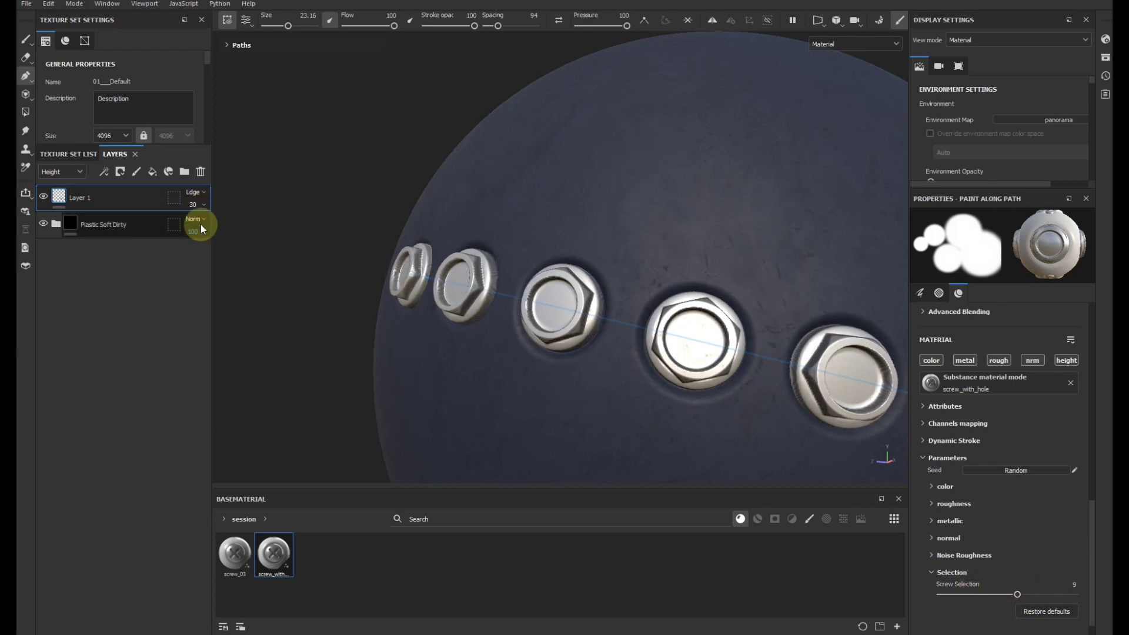
Zoom out and extend the path stroke so more bolts follow the row.
{"action": "scroll", "coordinate": [658, 277], "scroll_direction": "down", "scroll_amount": 2}
{"action": "scroll", "coordinate": [658, 282], "scroll_direction": "down", "scroll_amount": 2}
{"action": "scroll", "coordinate": [708, 313], "scroll_direction": "down", "scroll_amount": 2}
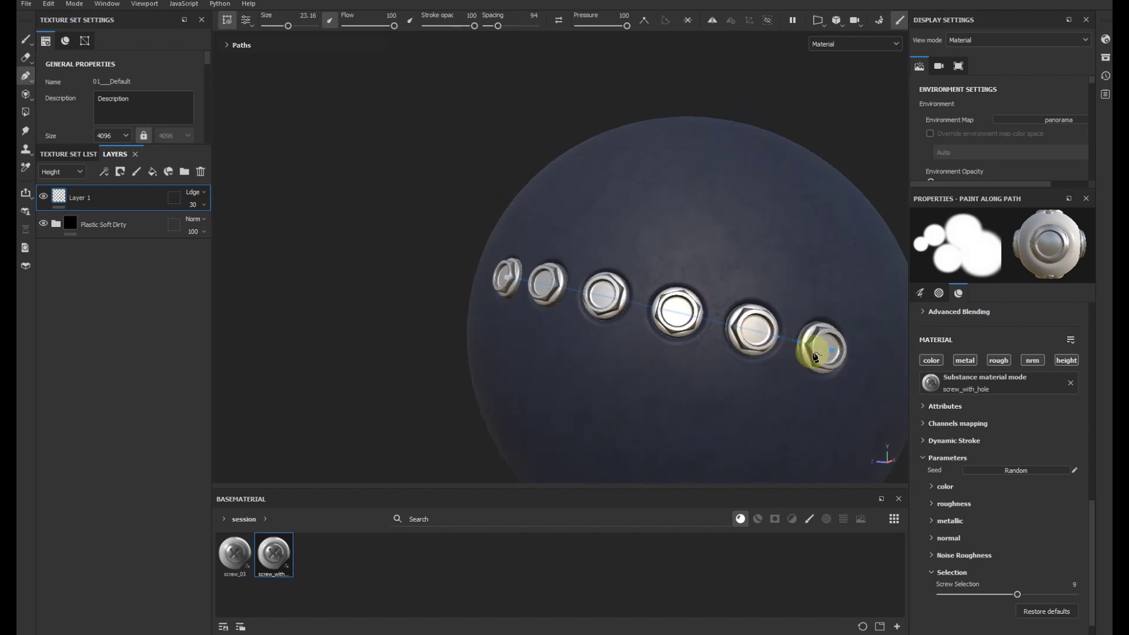
{"action": "left_click_drag", "start_coordinate": [869, 361], "coordinate": [900, 369]}
{"action": "mouse_move", "coordinate": [601, 315]}
{"action": "left_mouse_down", "text": "alt"}
{"action": "mouse_move", "coordinate": [695, 361]}
{"action": "mouse_move", "coordinate": [597, 326]}
{"action": "left_mouse_up", "text": "alt"}
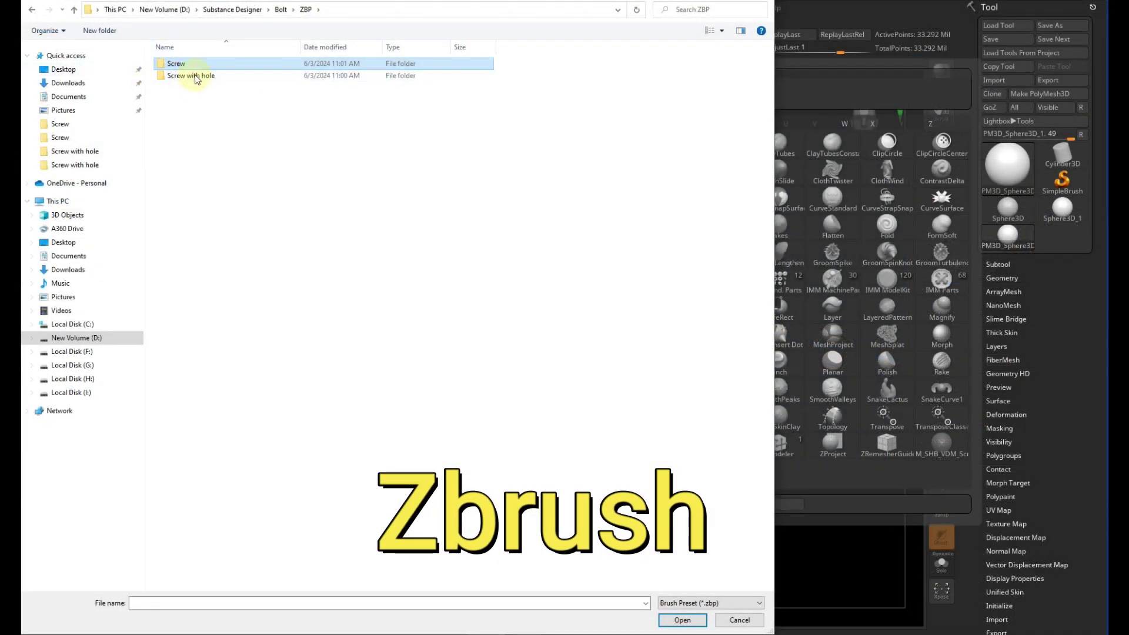
Load M_SHB_VDM_Screw_Brush-11 and stamp a large hex screw on the sphere's left.
{"action": "double_click", "coordinate": [175, 65]}
{"action": "double_click", "coordinate": [262, 185]}
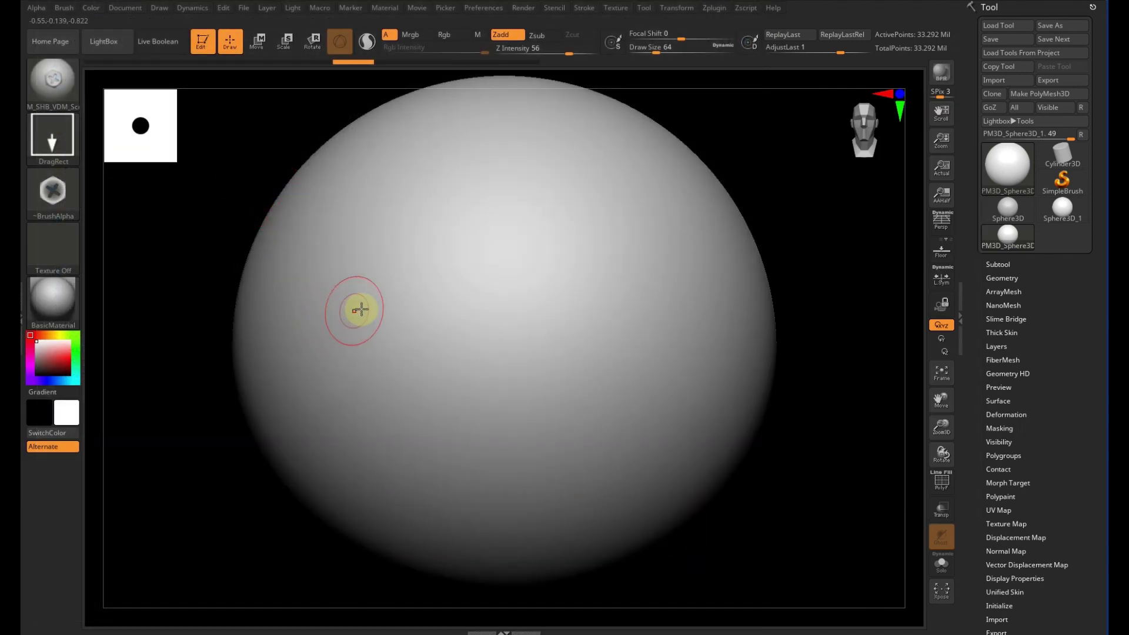
{"action": "left_click_drag", "start_coordinate": [373, 244], "coordinate": [368, 192]}
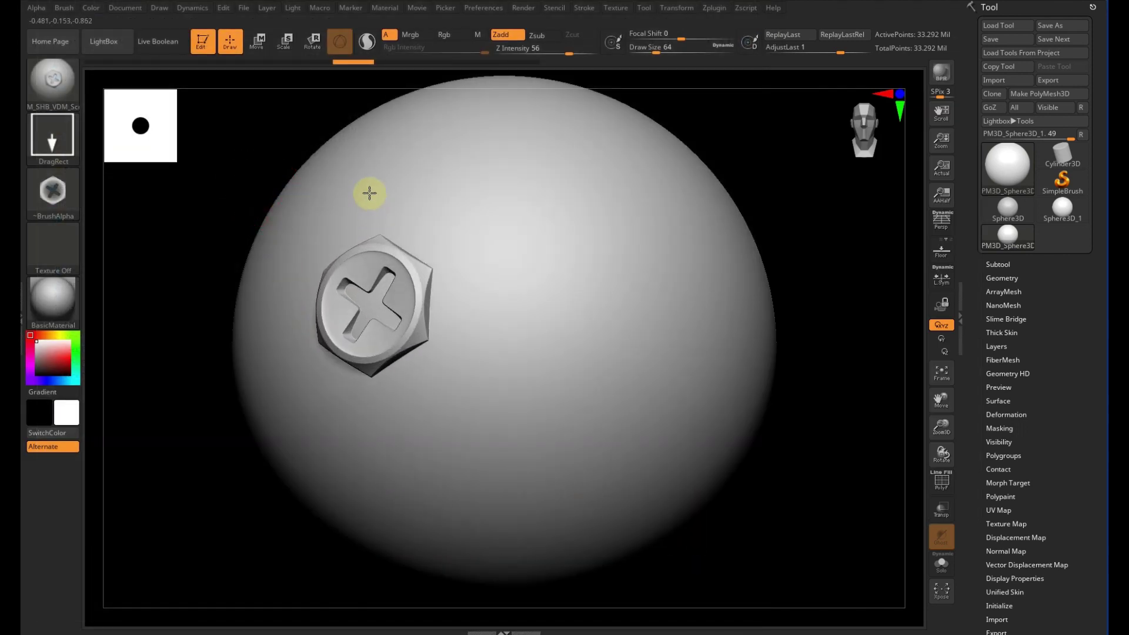
Load Screw_Brush-13 and stamp a round screw on the sphere's right side.
{"action": "left_click", "coordinate": [47, 78]}
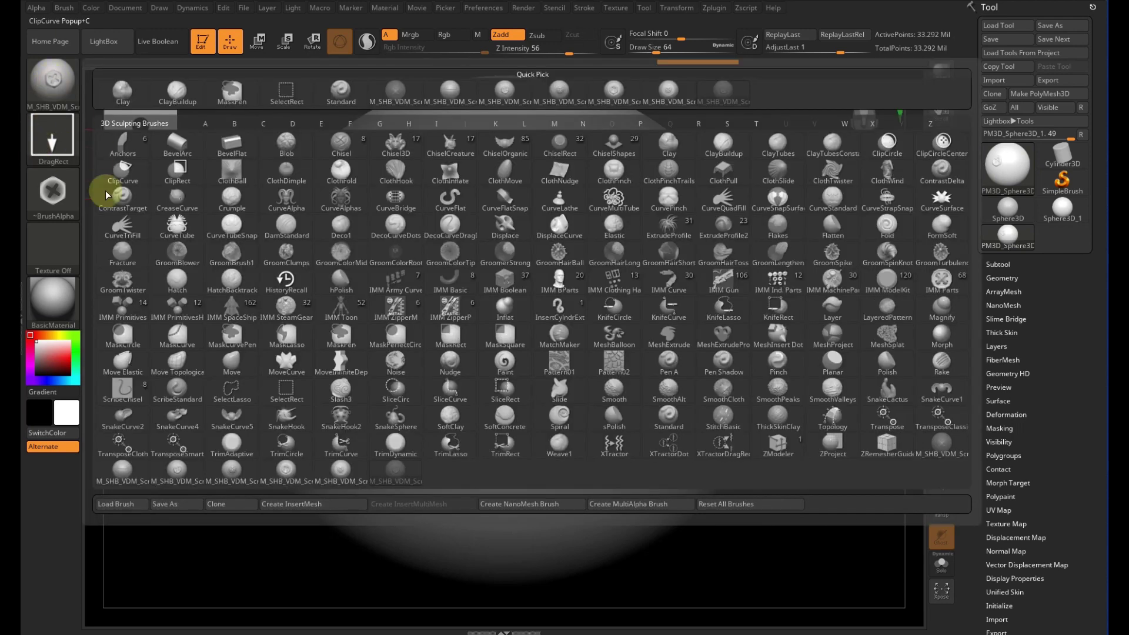
{"action": "left_click", "coordinate": [121, 506]}
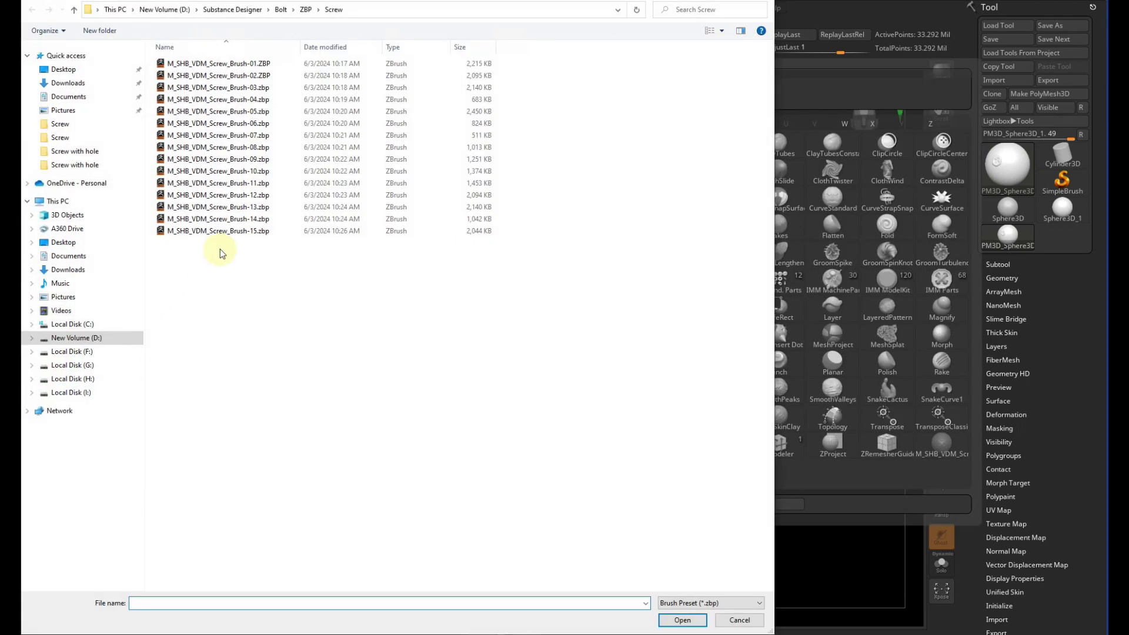
{"action": "left_click", "coordinate": [250, 209]}
{"action": "double_click", "coordinate": [250, 208]}
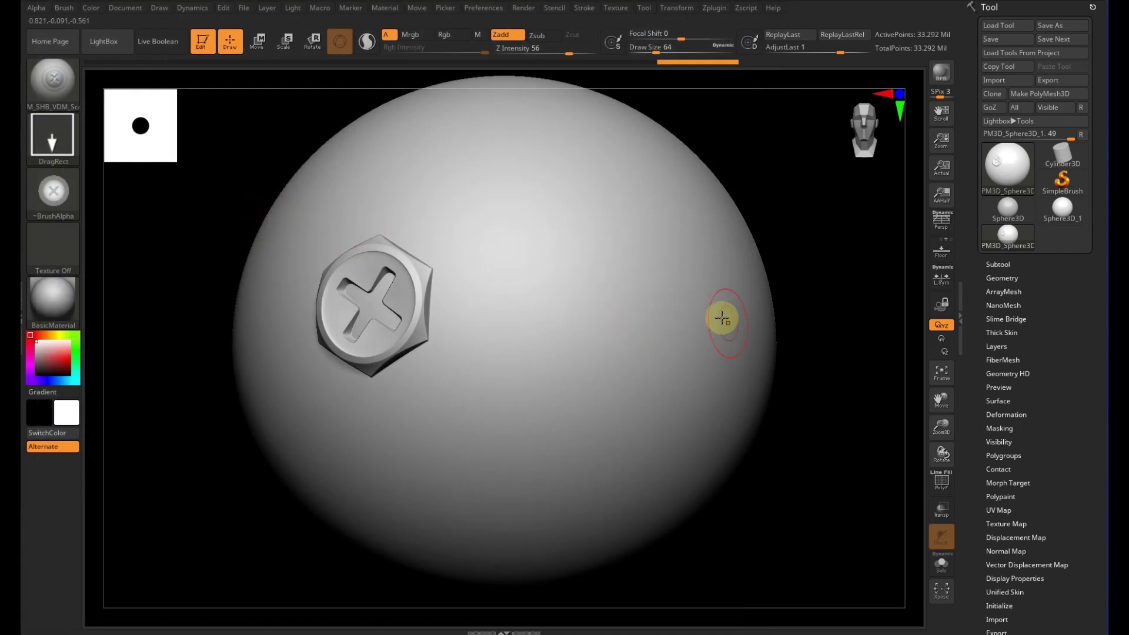
{"action": "left_click_drag", "start_coordinate": [699, 326], "coordinate": [684, 231]}
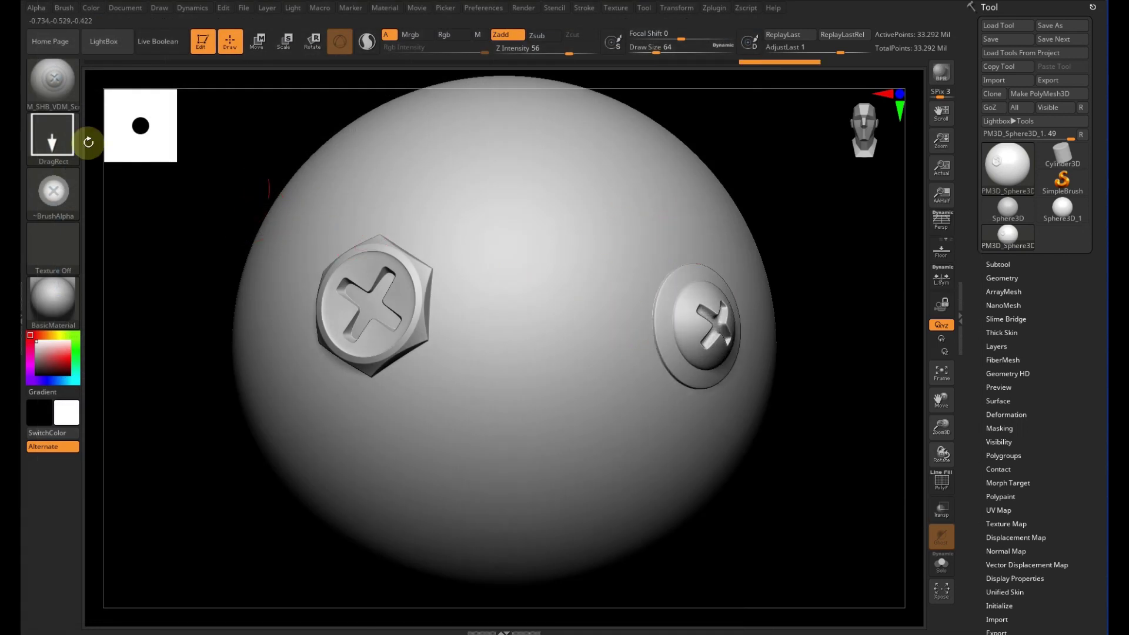
{"action": "left_click", "coordinate": [63, 76]}
{"action": "left_click", "coordinate": [110, 464]}
{"action": "left_click", "coordinate": [57, 106]}
Load Brush-11 from the Screw with hole folder and stamp a small hex screw at the centre.
{"action": "left_click", "coordinate": [39, 94]}
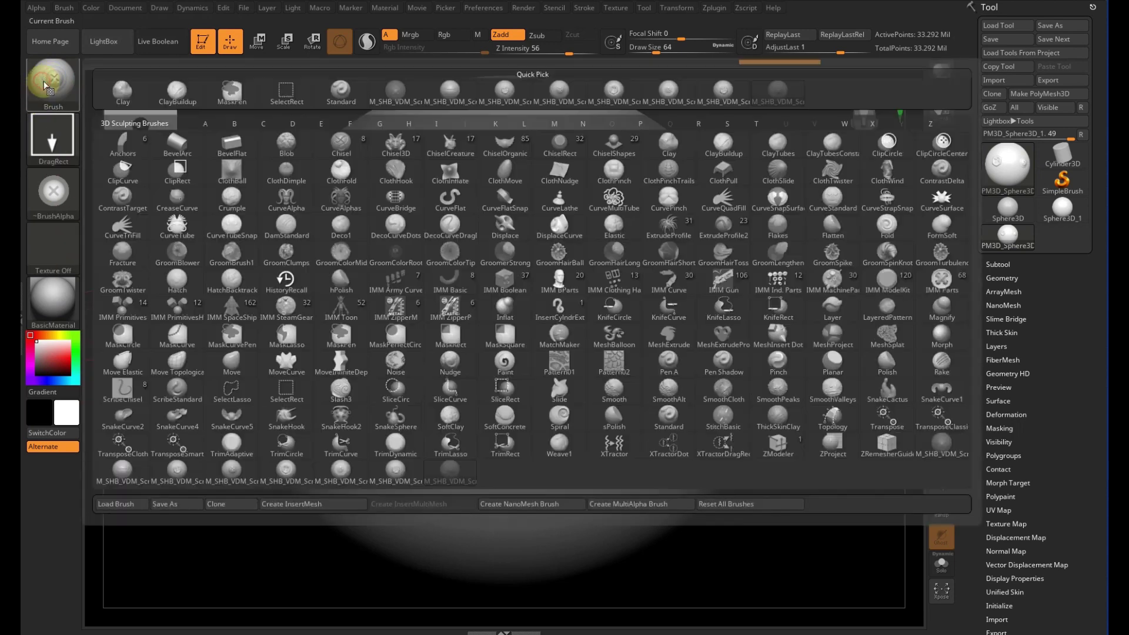
{"action": "left_click", "coordinate": [130, 504]}
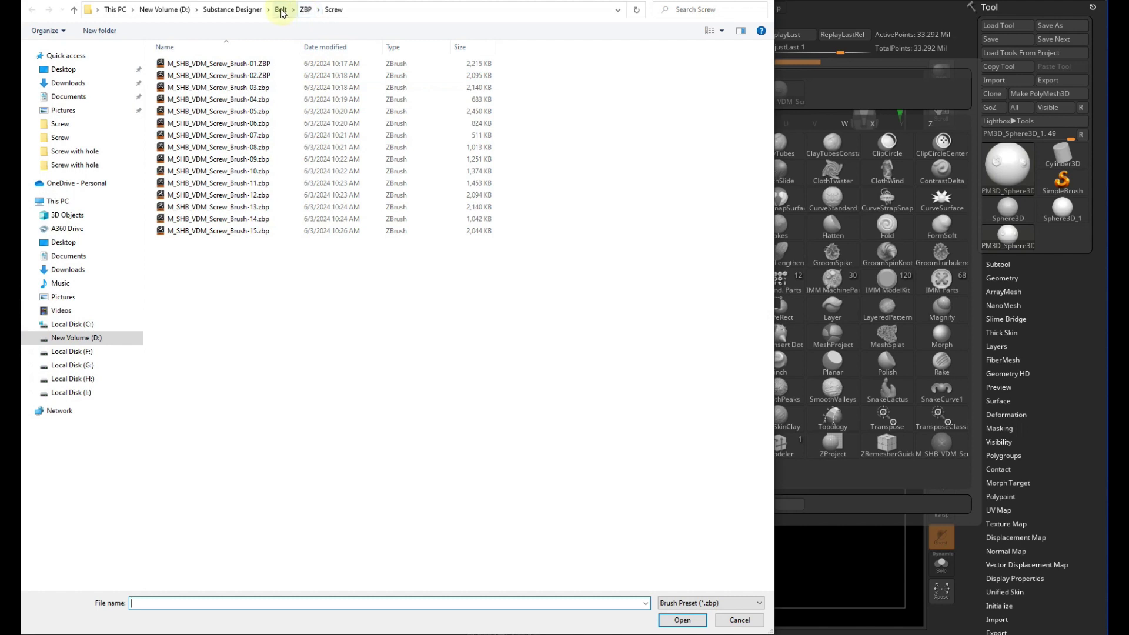
{"action": "left_click", "coordinate": [306, 10]}
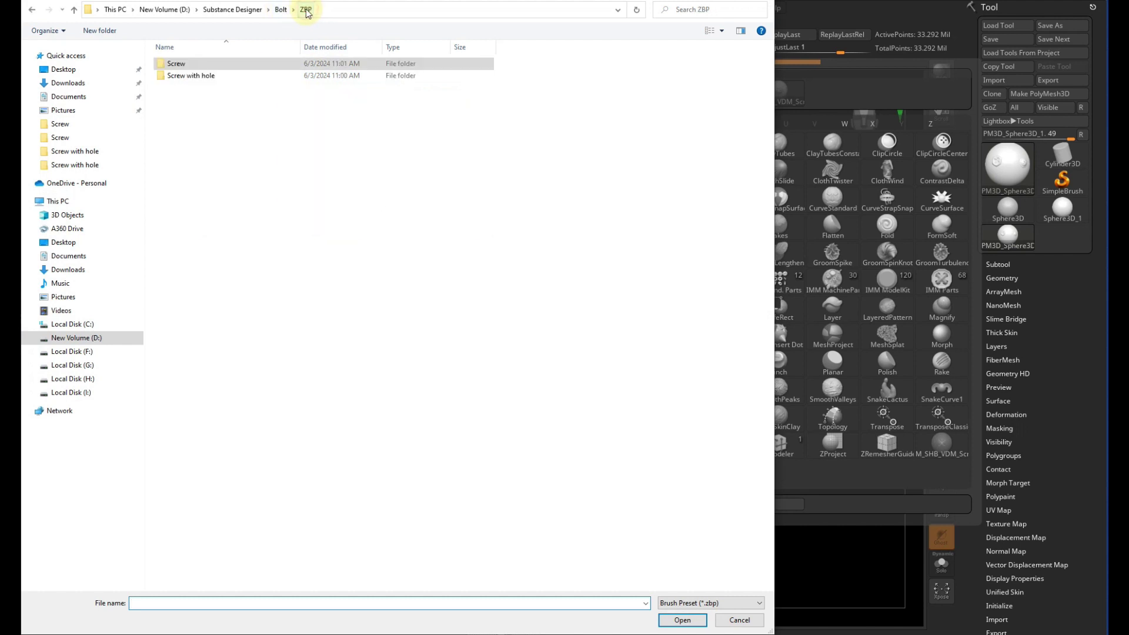
{"action": "double_click", "coordinate": [202, 76]}
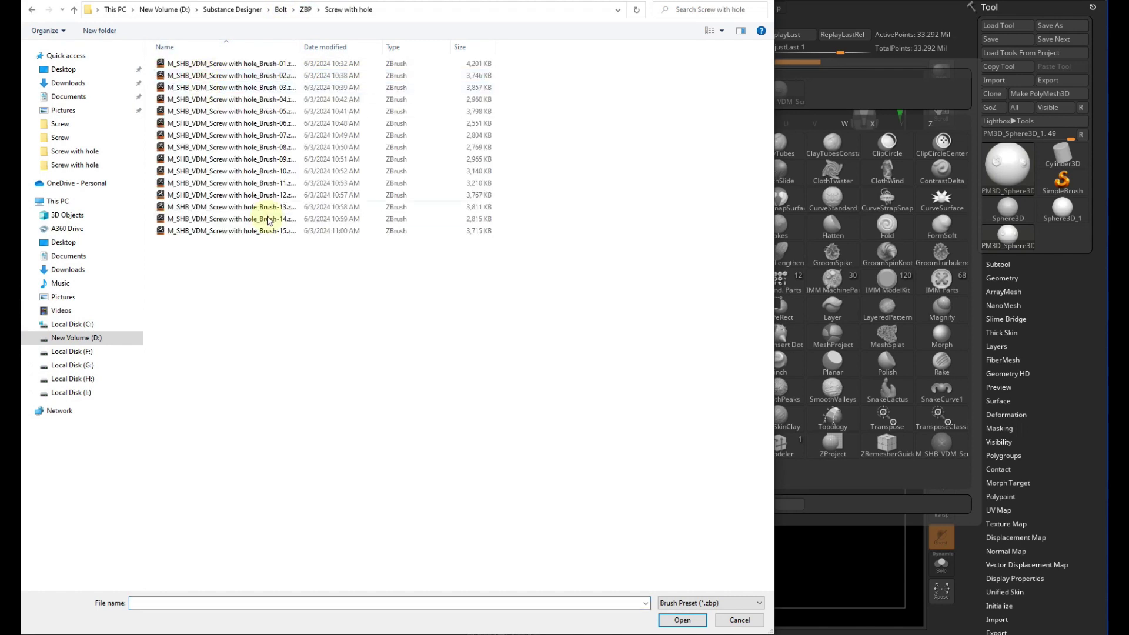
{"action": "double_click", "coordinate": [274, 183]}
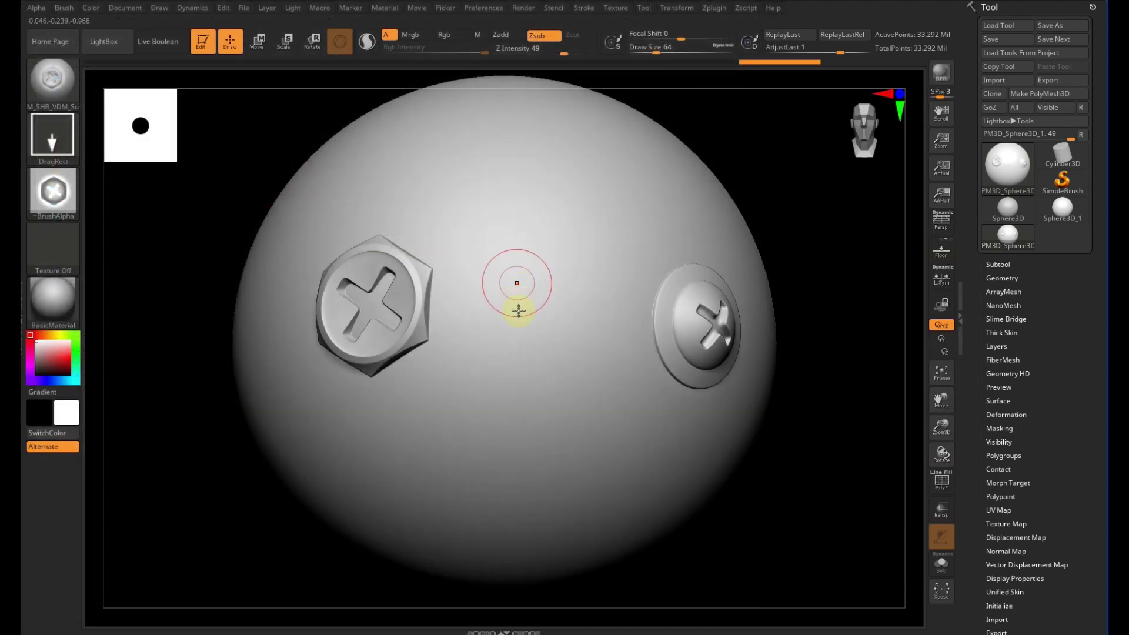
{"action": "mouse_move", "coordinate": [503, 351]}
{"action": "left_mouse_down"}
{"action": "mouse_move", "coordinate": [507, 277]}
{"action": "mouse_move", "coordinate": [504, 295]}
{"action": "left_mouse_up"}
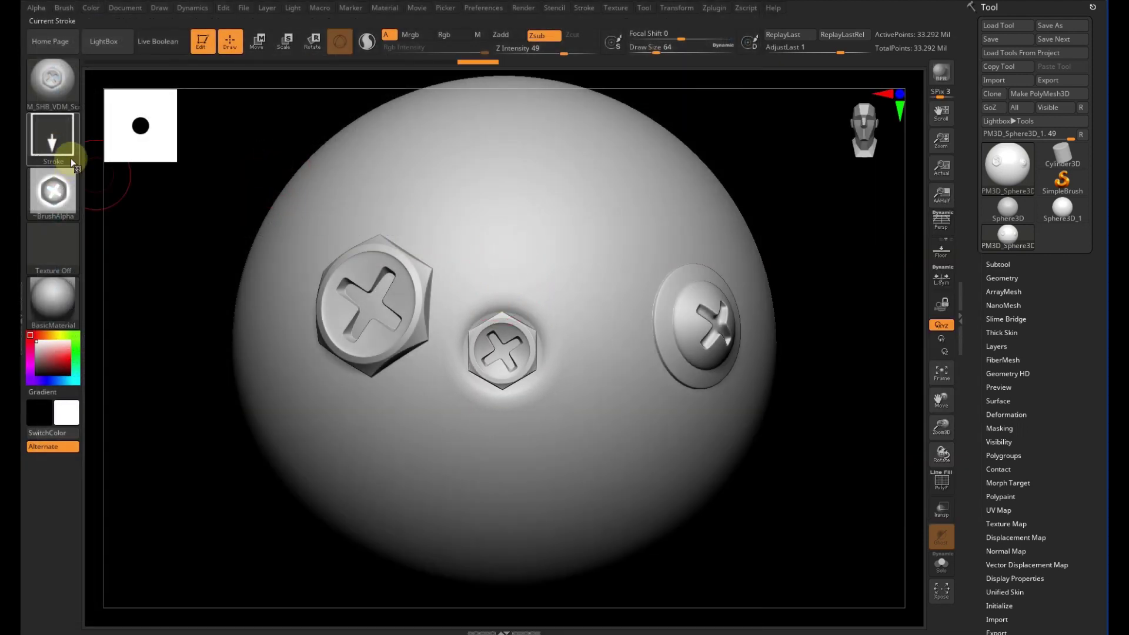
Load the Brush-14 screw-with-hole brush and stamp a round screw above the centre one.
{"action": "left_click", "coordinate": [45, 74]}
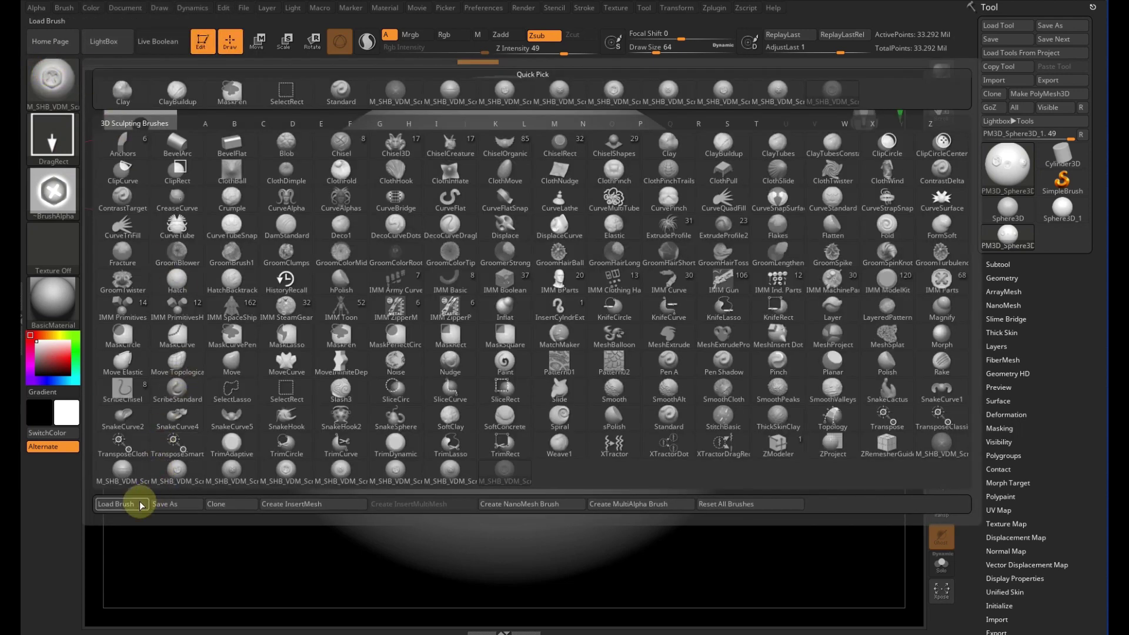
{"action": "left_click", "coordinate": [117, 504]}
{"action": "double_click", "coordinate": [274, 219]}
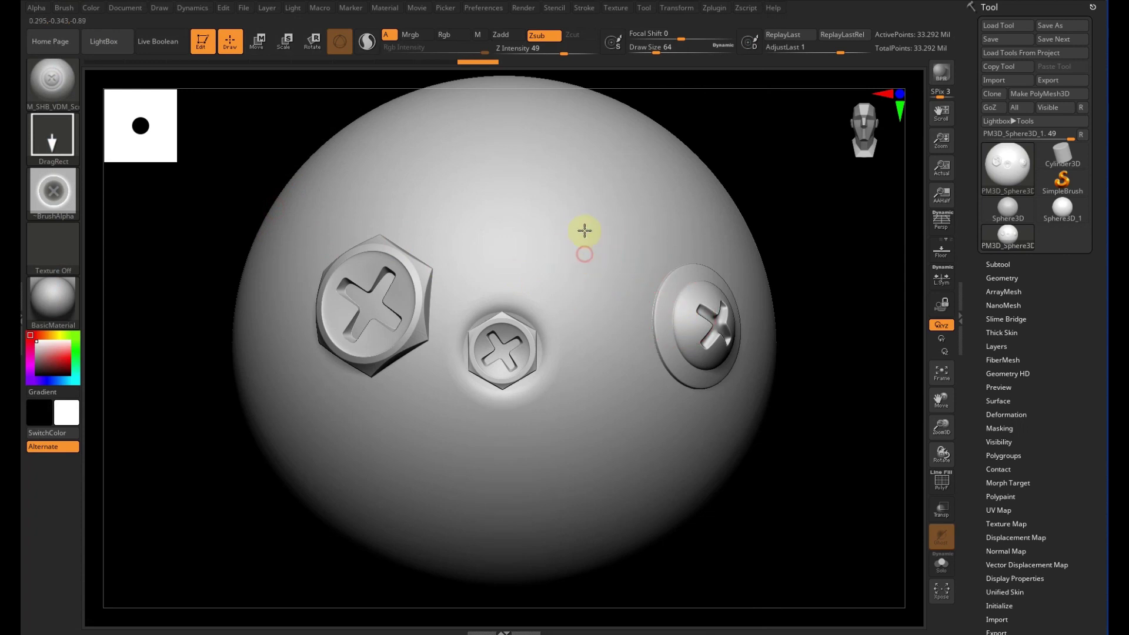
{"action": "left_click_drag", "start_coordinate": [584, 231], "coordinate": [583, 179]}
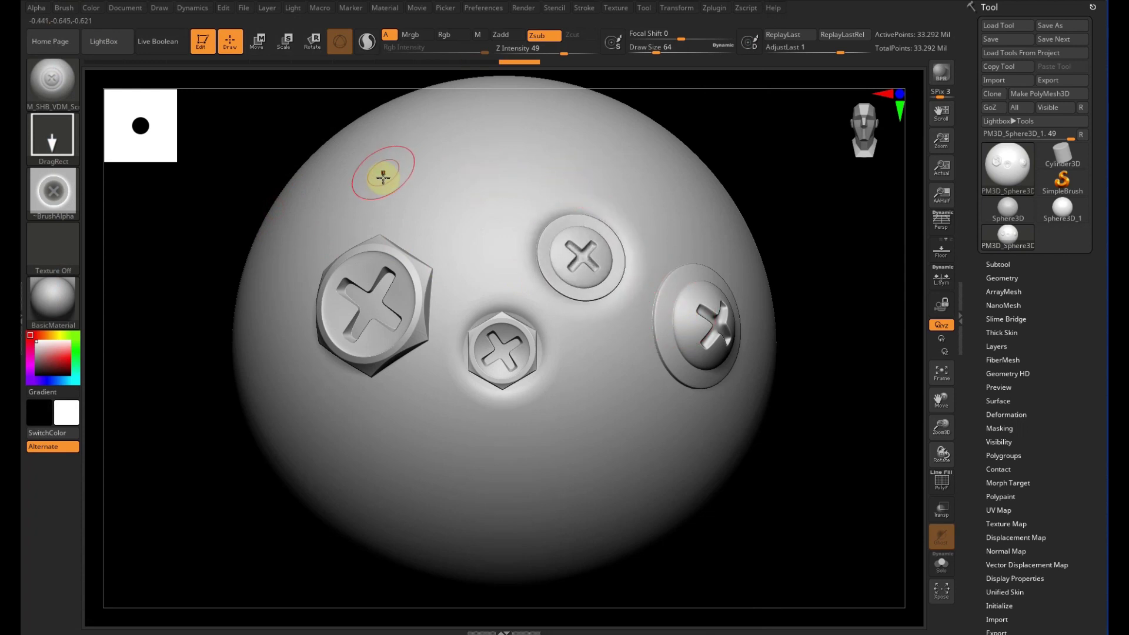